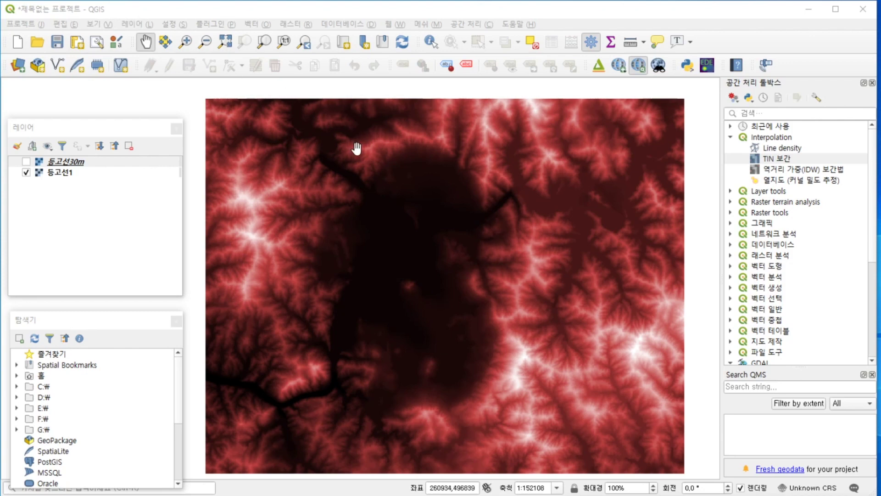
# Step: Collapse the Interpolation tool group and compare the 등고선30m and 등고선1 rasters by alternating their visibility
pyautogui.click(731, 136)
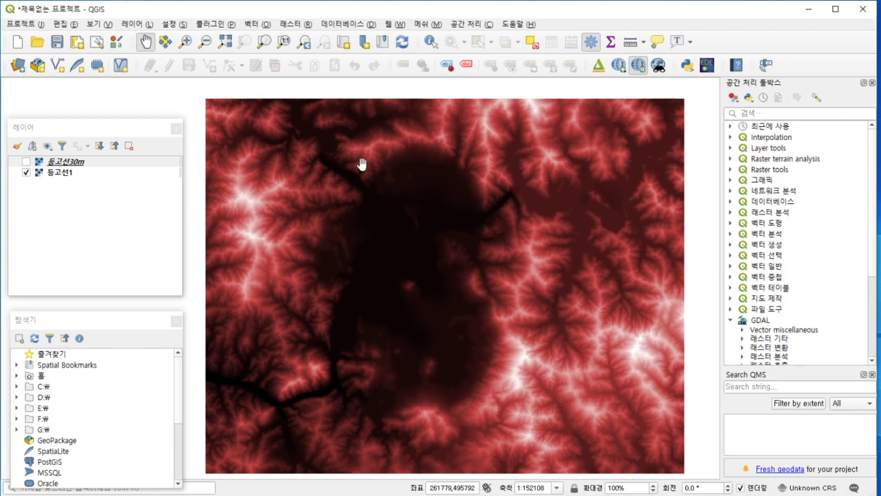
pyautogui.click(67, 170)
pyautogui.click(65, 163)
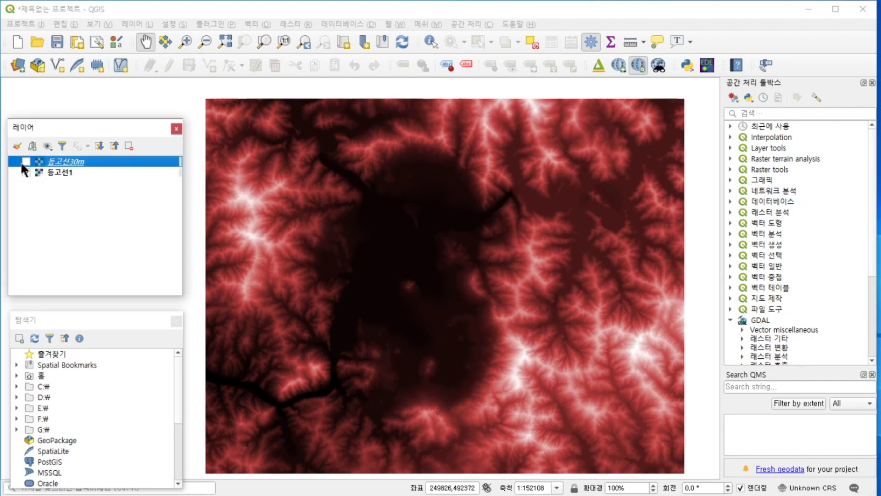
pyautogui.click(23, 162)
pyautogui.click(23, 169)
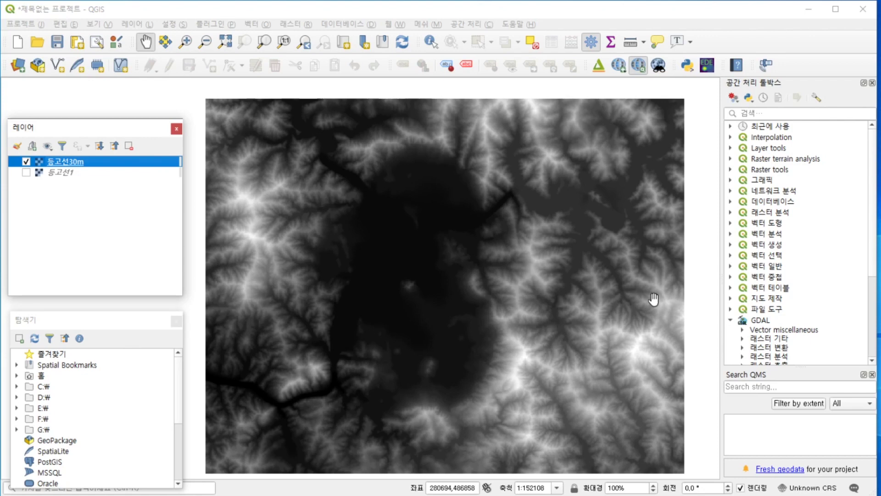
pyautogui.click(26, 173)
pyautogui.click(26, 161)
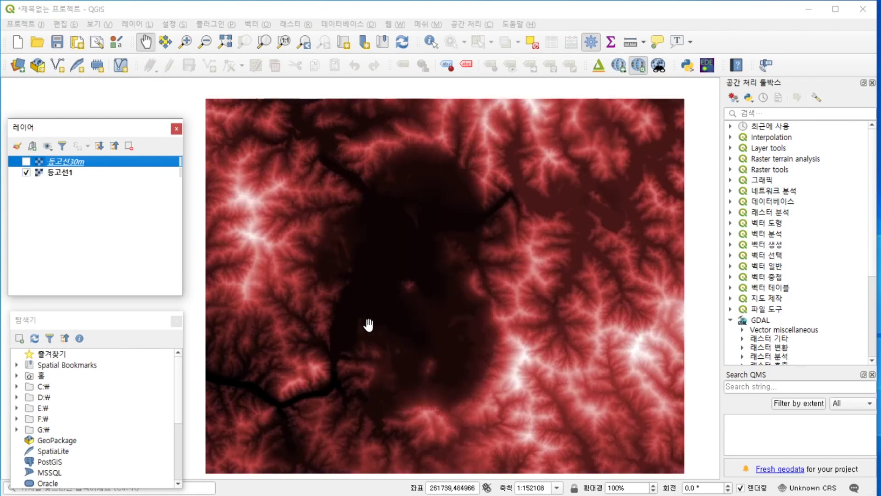
pyautogui.click(451, 381)
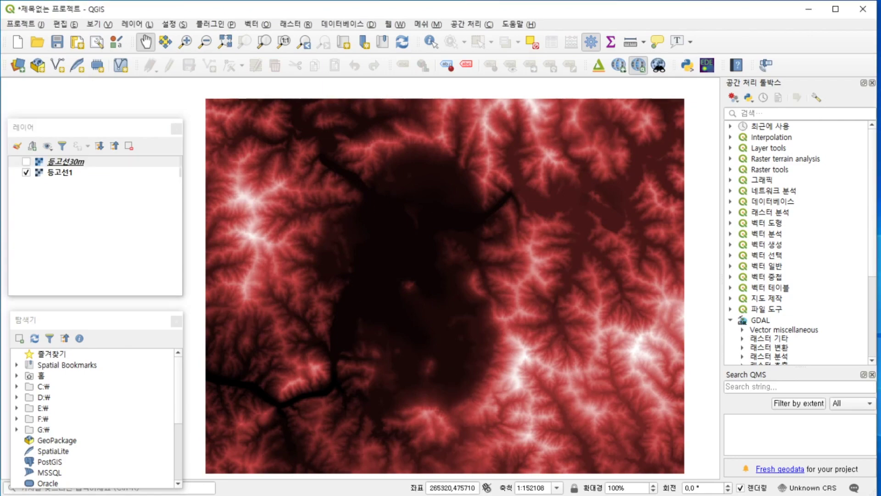
# Step: Switch to the text notes listing the data sites, then to the 국가공간정보포털 page in the browser, and open its 오픈마켓 site
pyautogui.hotkey('alt', 'Tab')
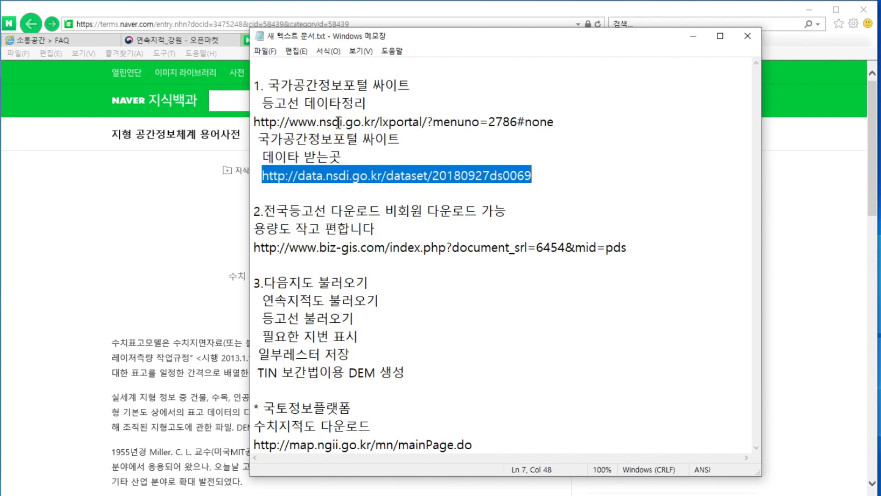
pyautogui.click(412, 198)
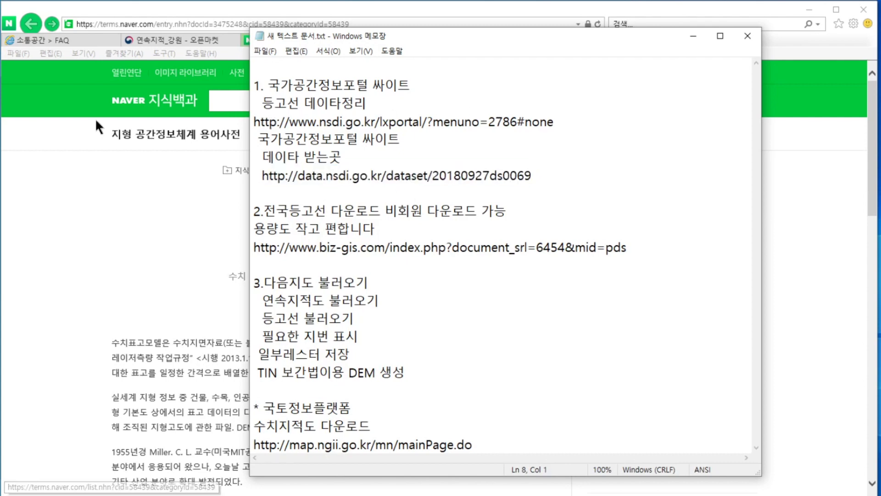
pyautogui.click(73, 38)
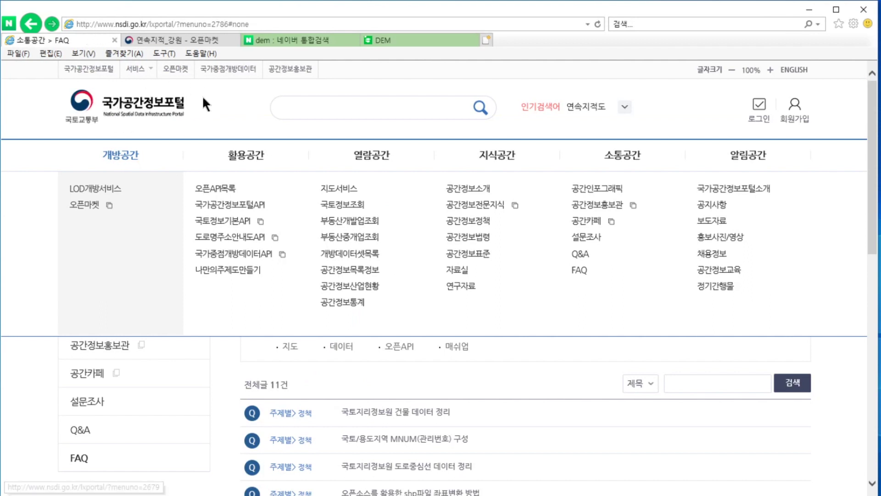
pyautogui.click(94, 207)
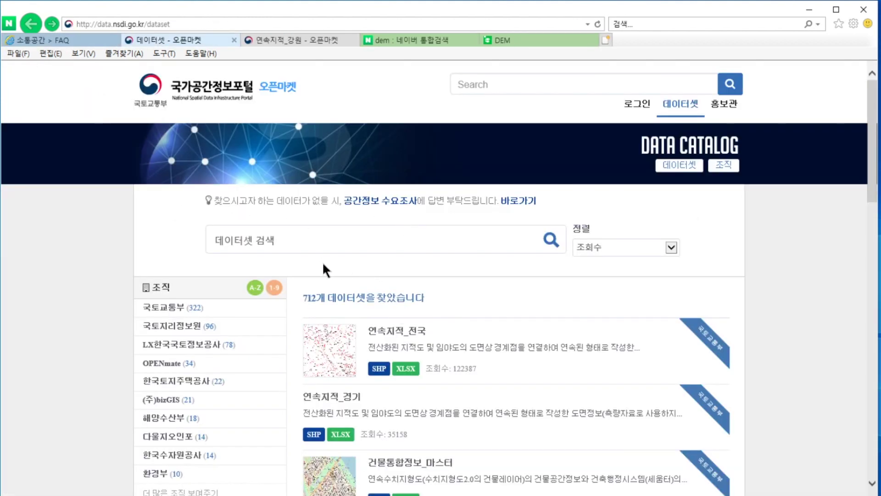
# Step: Search the open market's dataset catalog for 등고선
pyautogui.click(311, 244)
pyautogui.write('d')
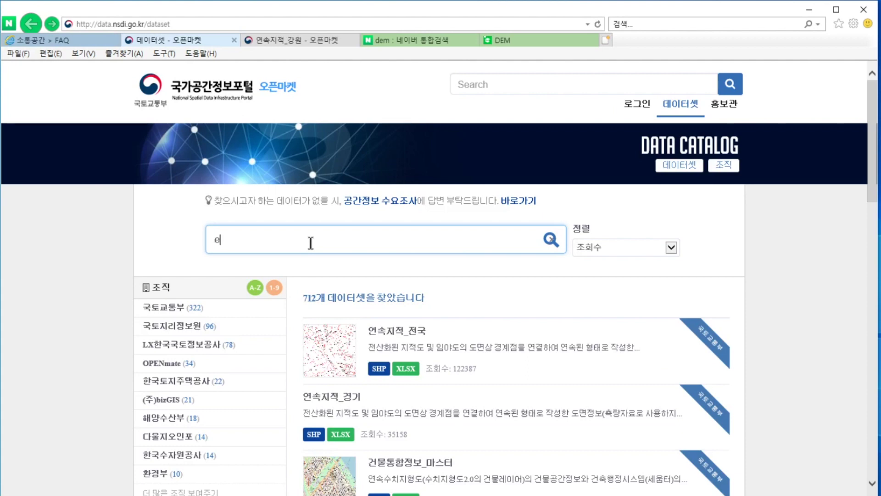
pyautogui.write('ㄷ')
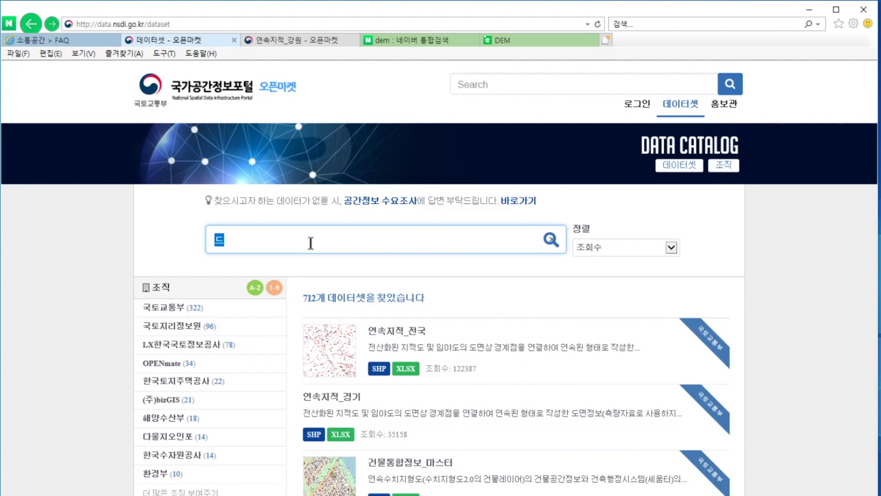
pyautogui.write('고서ㄴ')
pyautogui.press('Return')
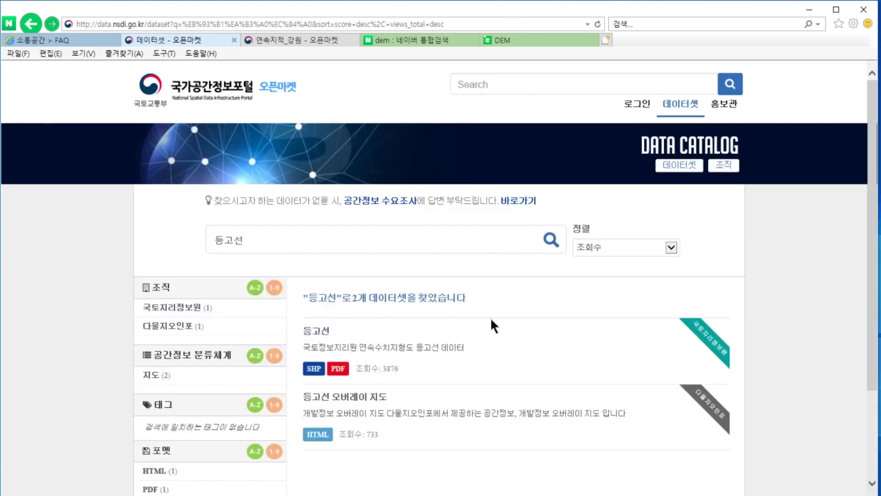
# Step: Open the SHP 등고선 dataset from 국토지리정보원 and examine its list of downloadable files
pyautogui.scroll(-3, 491, 322)
pyautogui.scroll(2, 384, 296)
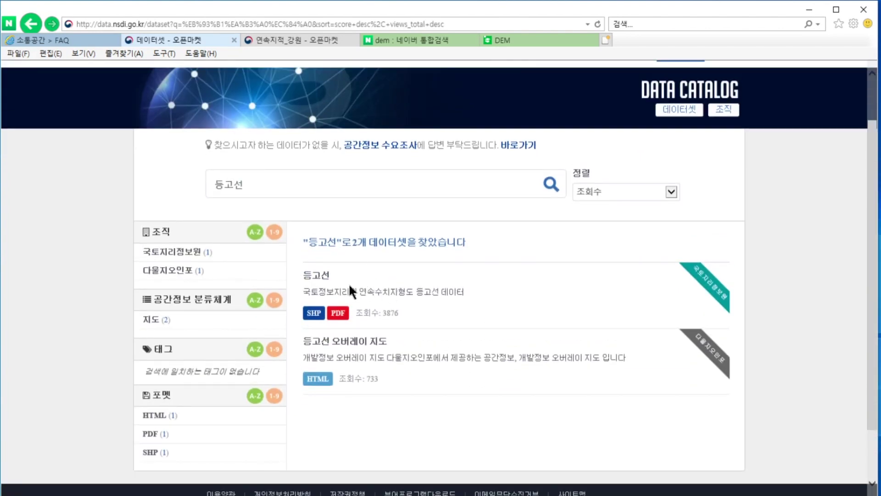
pyautogui.click(314, 313)
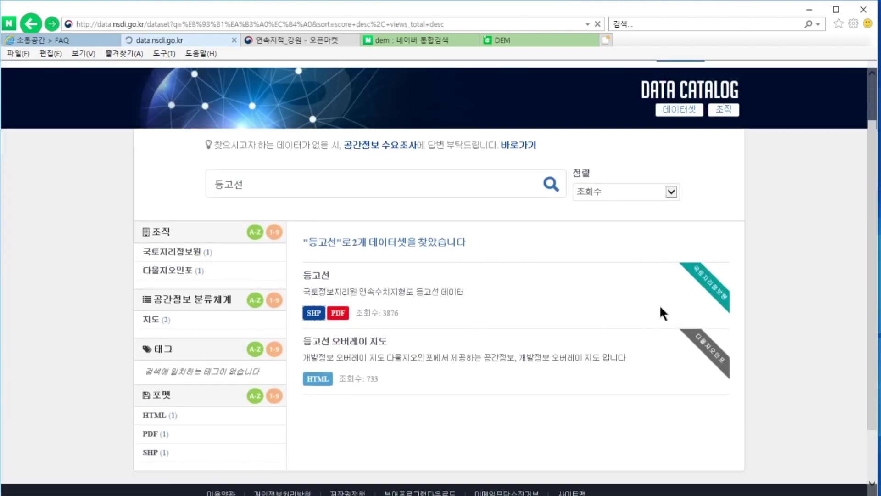
pyautogui.scroll(-4, 459, 317)
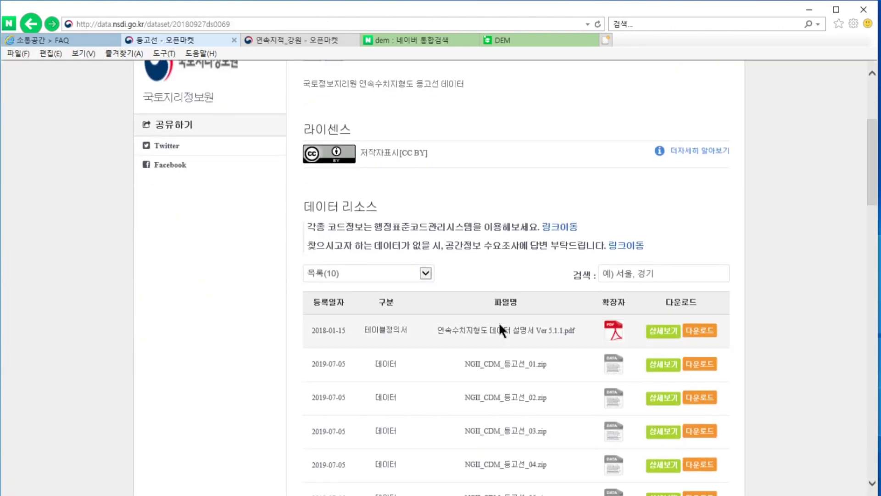
pyautogui.scroll(-3, 500, 327)
pyautogui.scroll(-4, 553, 317)
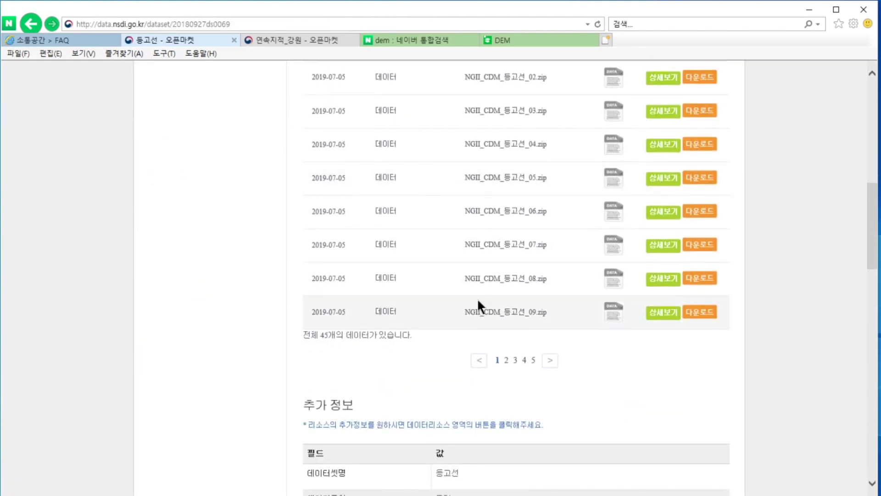
pyautogui.scroll(3, 507, 239)
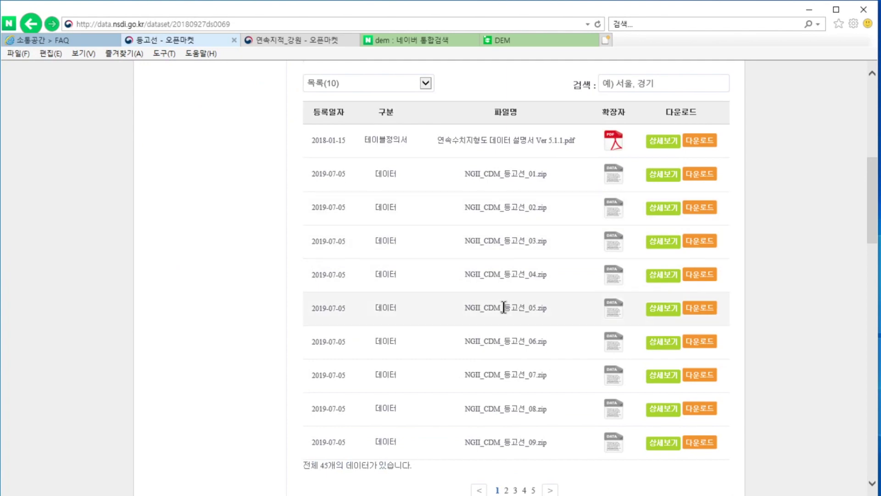
# Step: Switch to the 연속지적_강원 dataset page and examine its downloadable cadastral files
pyautogui.click(287, 41)
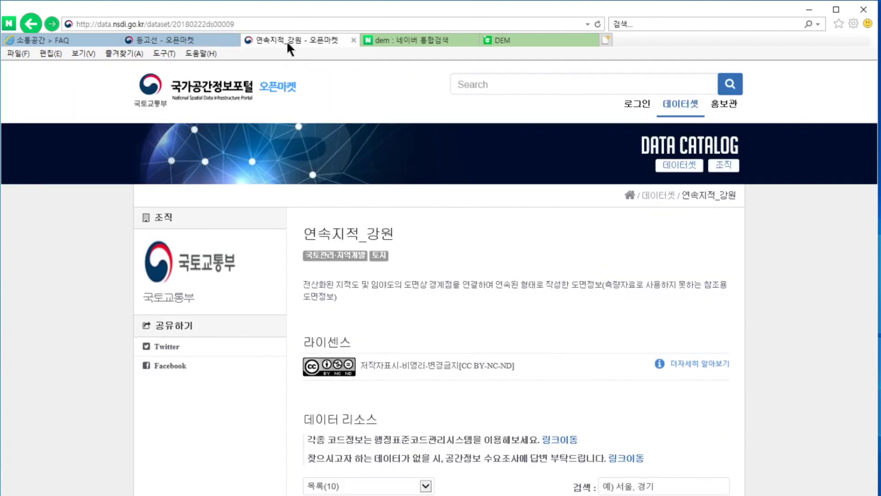
pyautogui.scroll(-5, 402, 319)
pyautogui.scroll(-2, 385, 298)
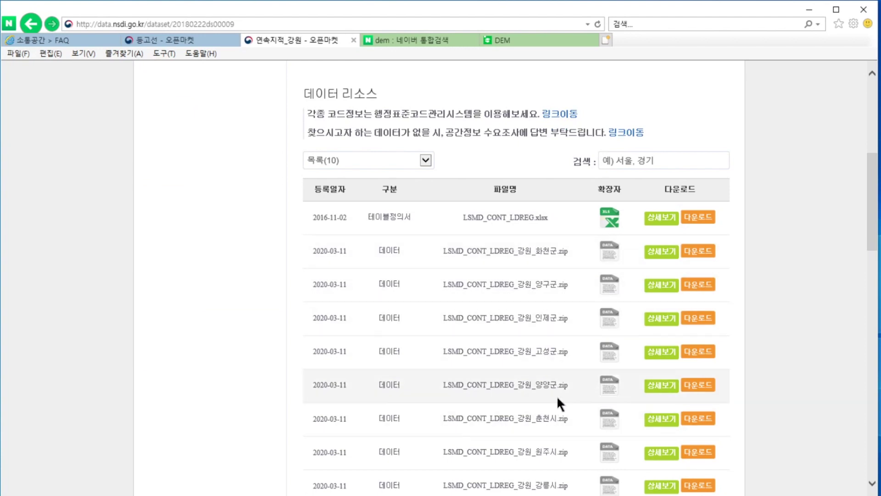
pyautogui.scroll(-2, 503, 396)
pyautogui.scroll(-1, 505, 321)
pyautogui.scroll(10, 511, 274)
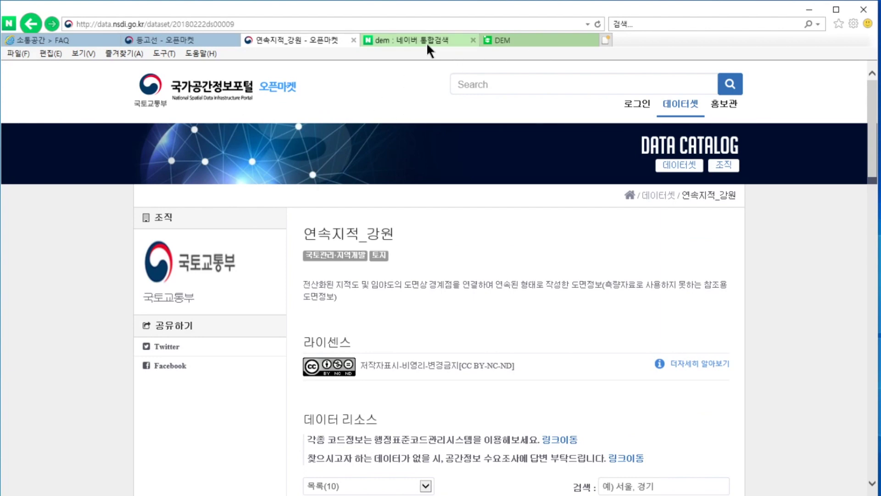
# Step: Return to QGIS and remove the 등고선30m and 등고선1 layers from the project
pyautogui.click(807, 9)
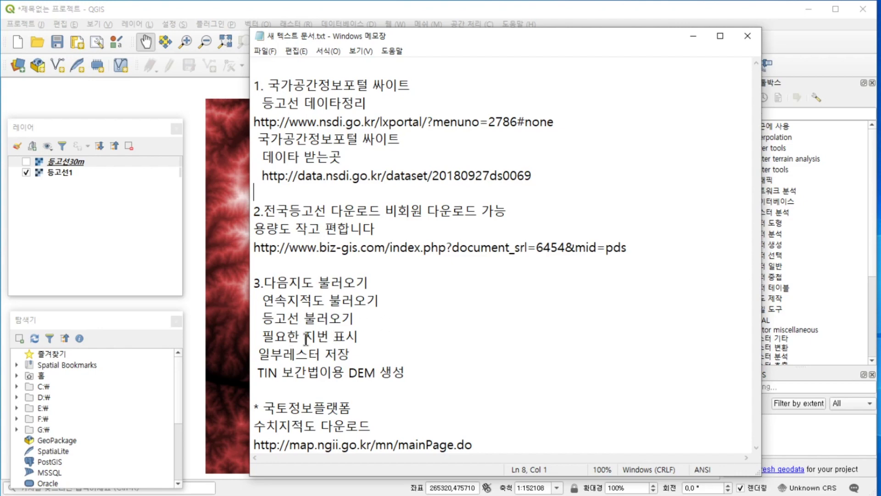
pyautogui.click(693, 36)
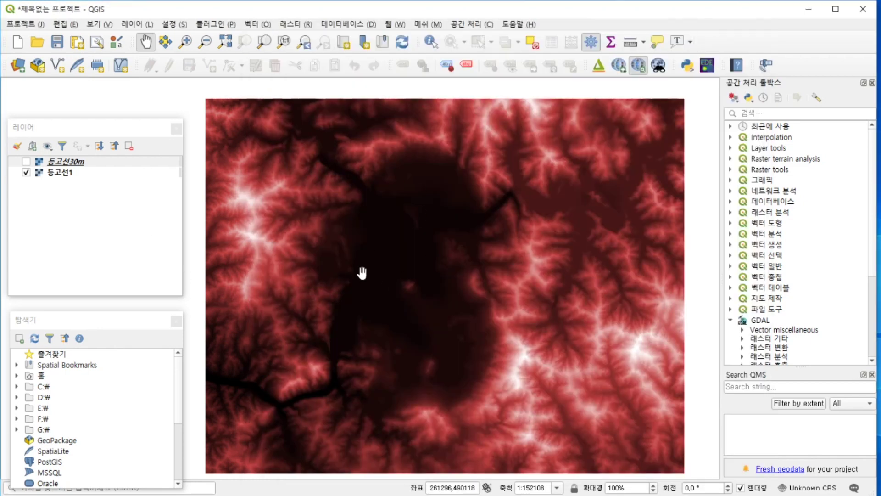
pyautogui.rightClick(65, 163)
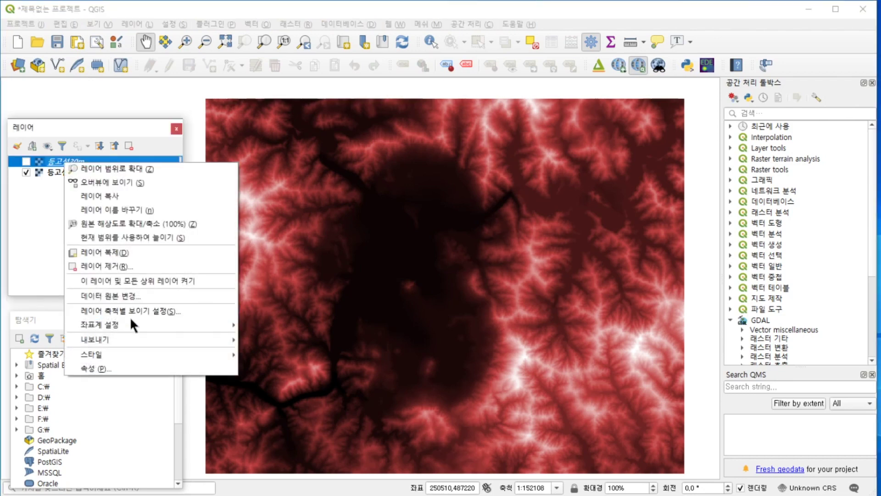
pyautogui.click(133, 267)
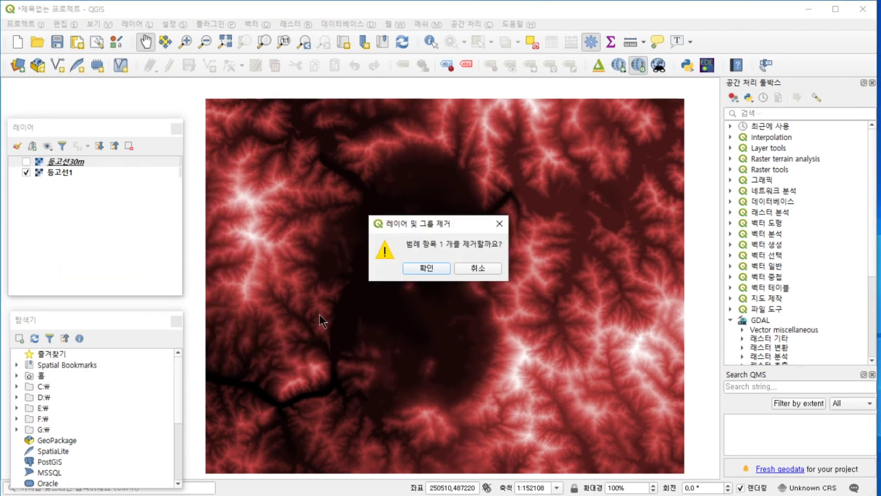
pyautogui.click(413, 269)
pyautogui.rightClick(70, 159)
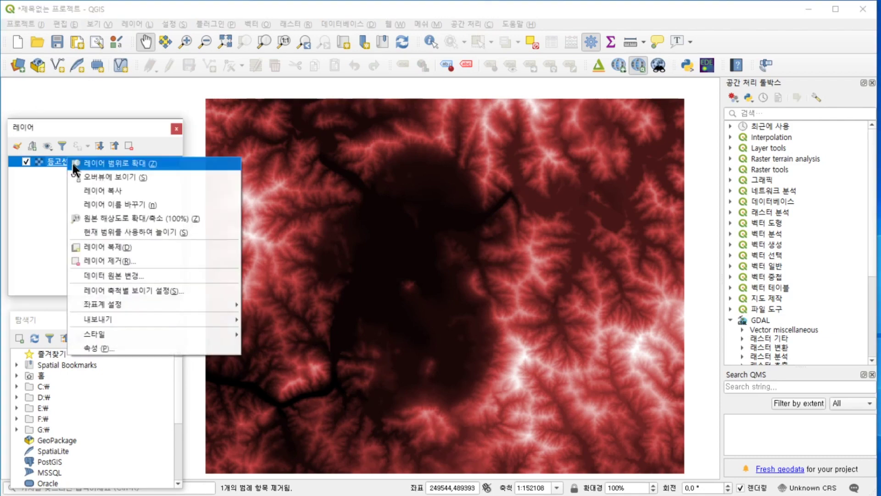
pyautogui.click(147, 258)
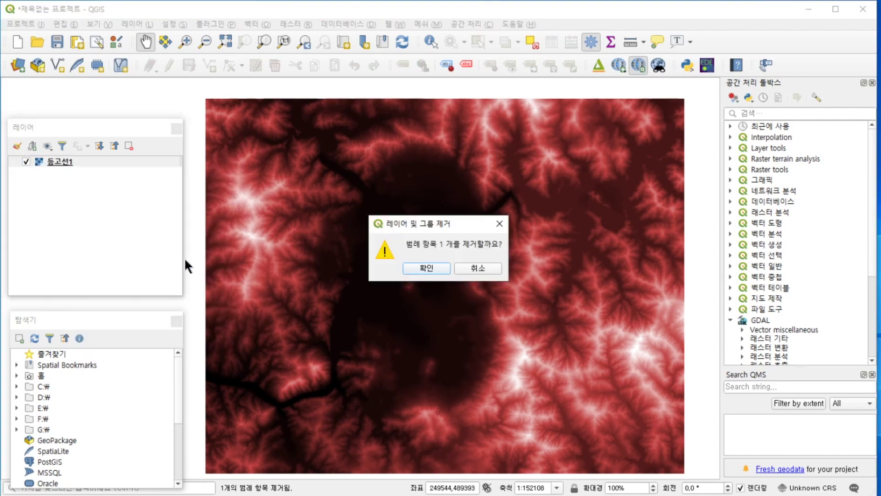
pyautogui.click(413, 268)
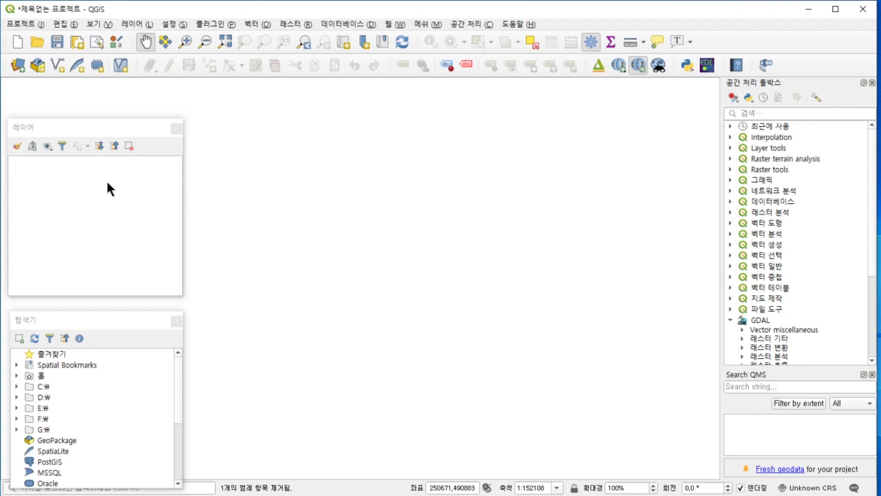
# Step: Add the cadastral shapefile LSMD_CONT_LDREG_42110.shp from the LSMD_CONT_LDREG_강원_춘천시 folder as a vector layer
pyautogui.click(132, 24)
pyautogui.moveTo(152, 64)
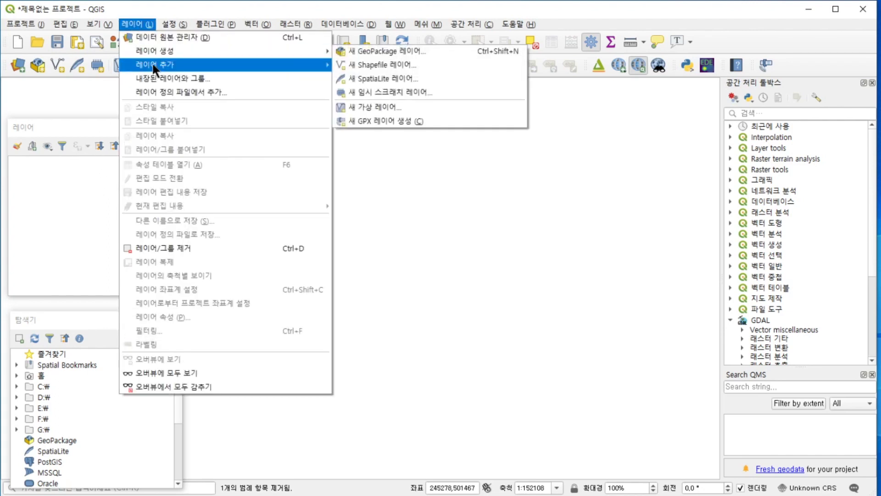
pyautogui.click(379, 65)
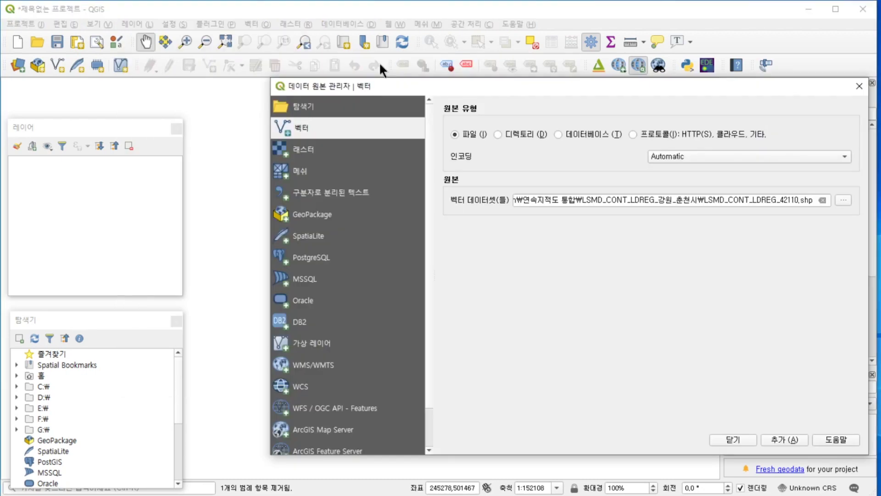
pyautogui.click(842, 200)
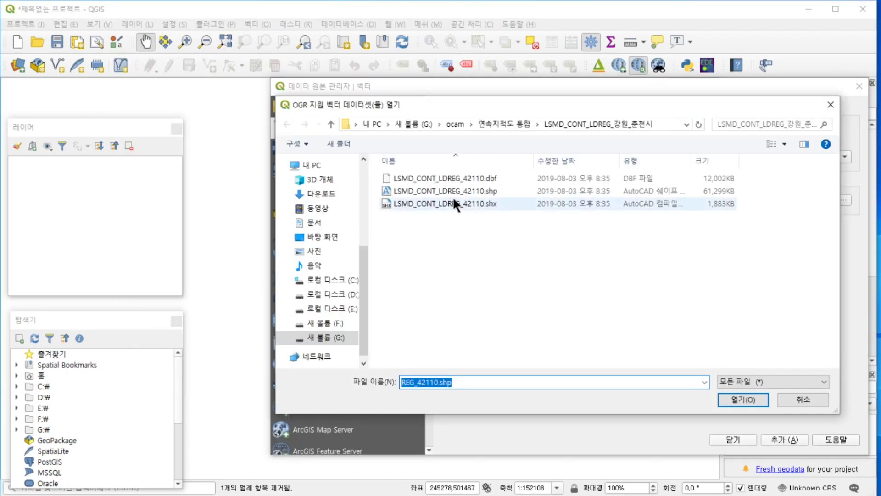
pyautogui.click(514, 125)
pyautogui.doubleClick(494, 241)
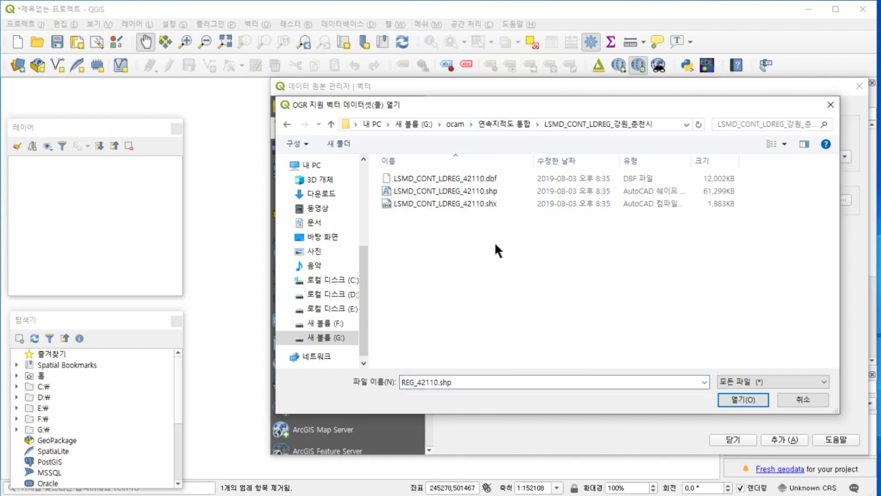
pyautogui.click(491, 190)
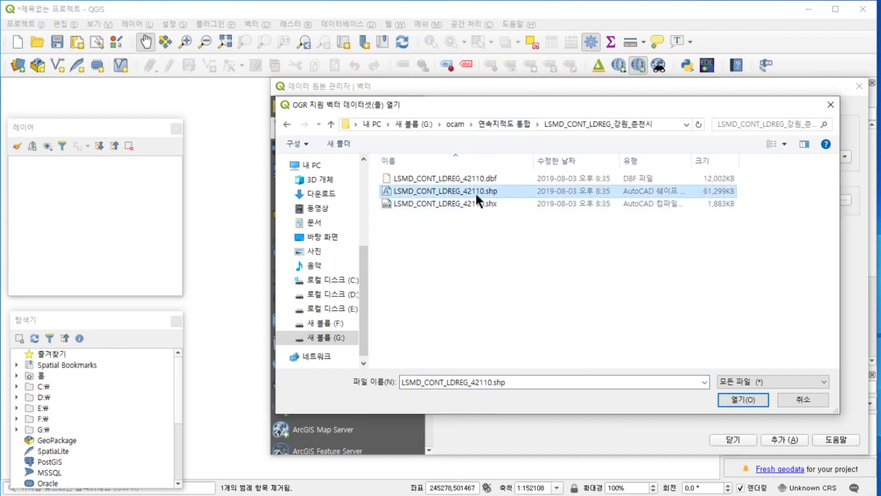
pyautogui.click(725, 396)
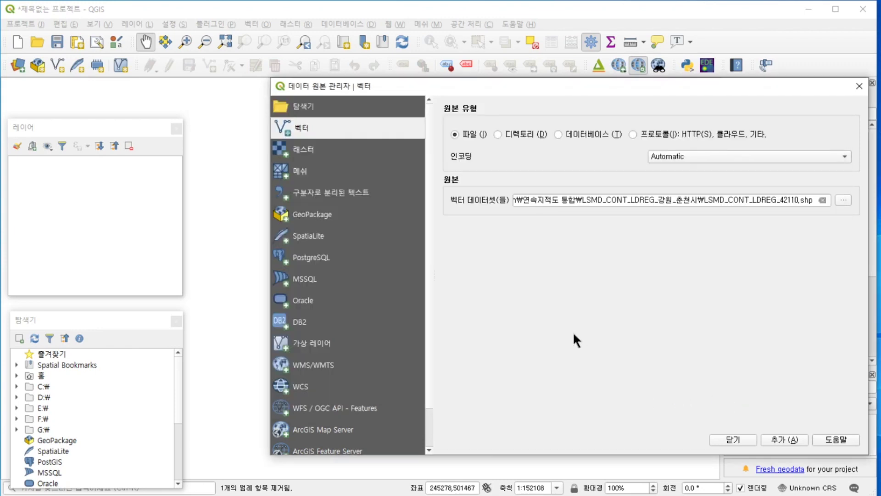
pyautogui.click(784, 439)
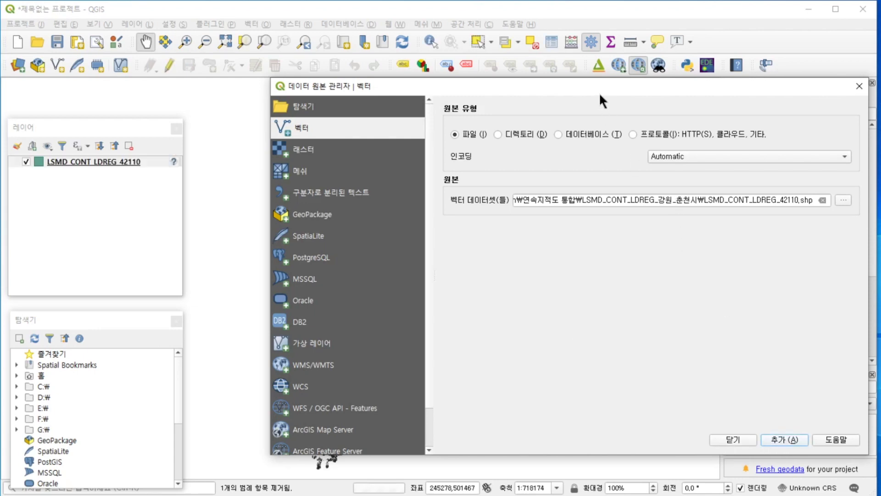
# Step: Add the contour shapefile Z_NGII_N3L_F0010000_B.shp from the NGII_CDM_등고선_강원도02 folder as a vector layer
pyautogui.moveTo(593, 90); pyautogui.dragTo(779, 91)
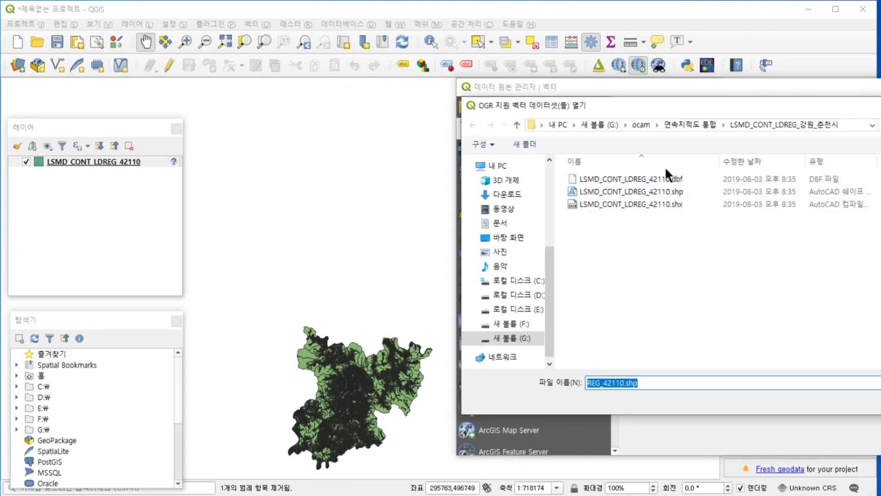
pyautogui.click(682, 121)
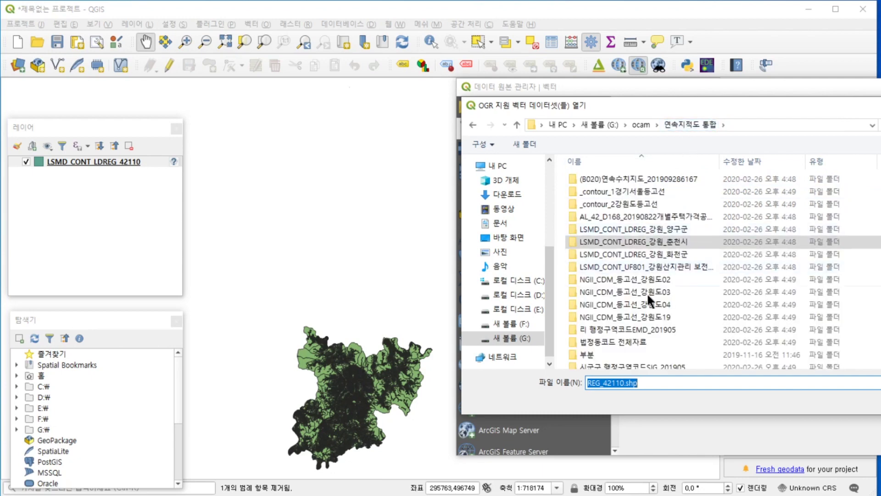
pyautogui.doubleClick(638, 280)
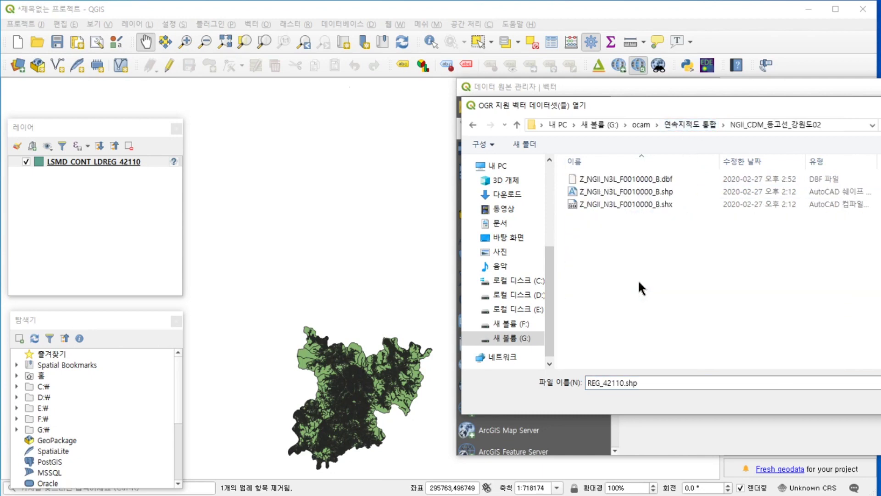
pyautogui.click(640, 192)
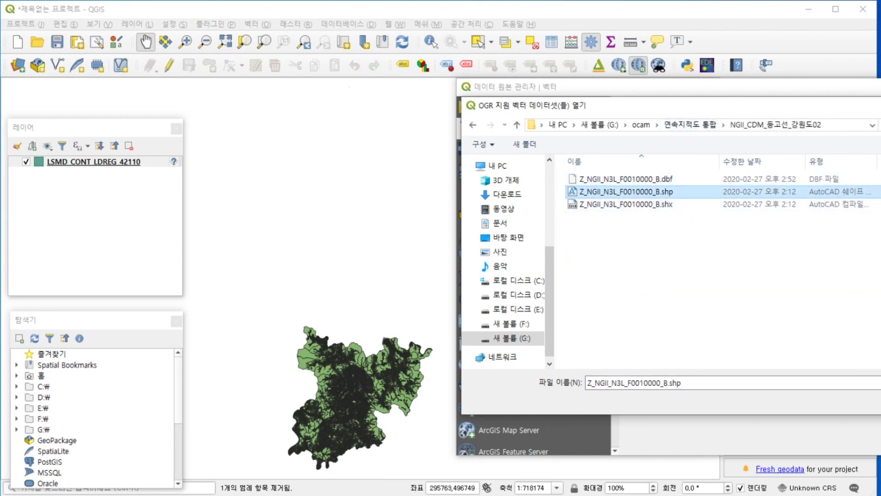
pyautogui.press('Return')
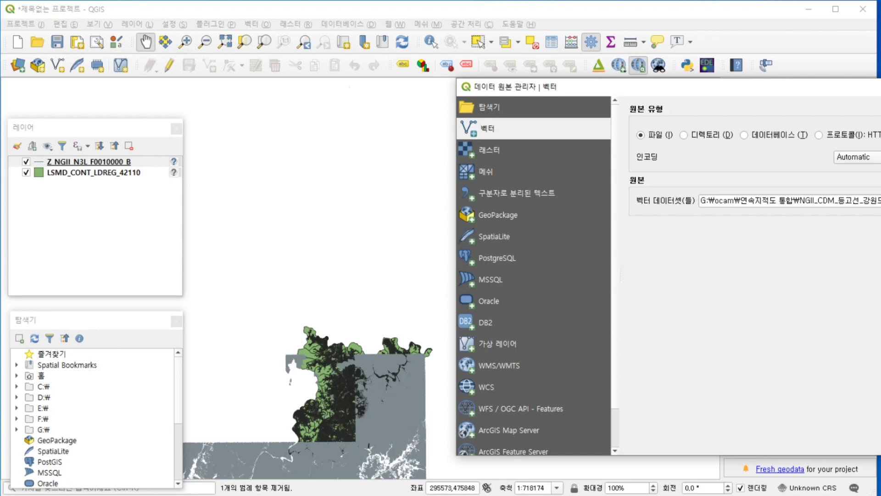
pyautogui.press('Escape')
pyautogui.scroll(2, 314, 463)
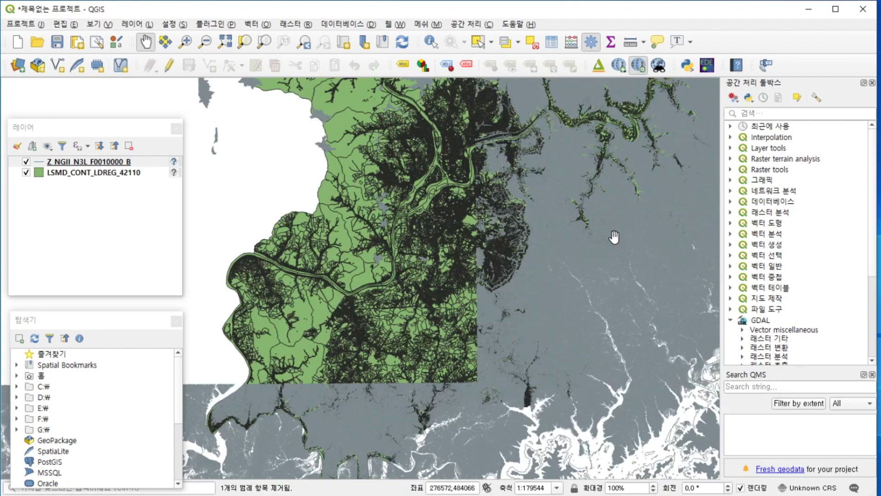
# Step: Style the LSMD_CONT_LDREG_42110 cadastral layer as 외곽선: 단순 라인 (simple line outline) with a line width of 0
pyautogui.click(81, 173)
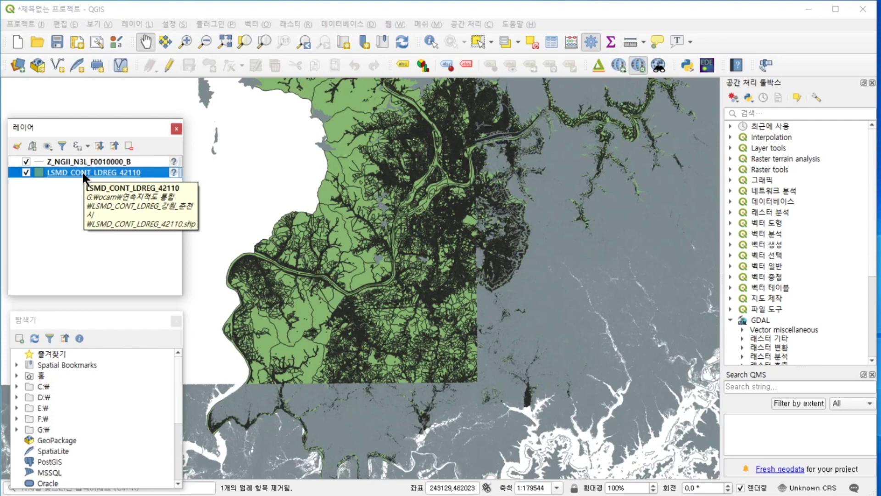
pyautogui.rightClick(83, 173)
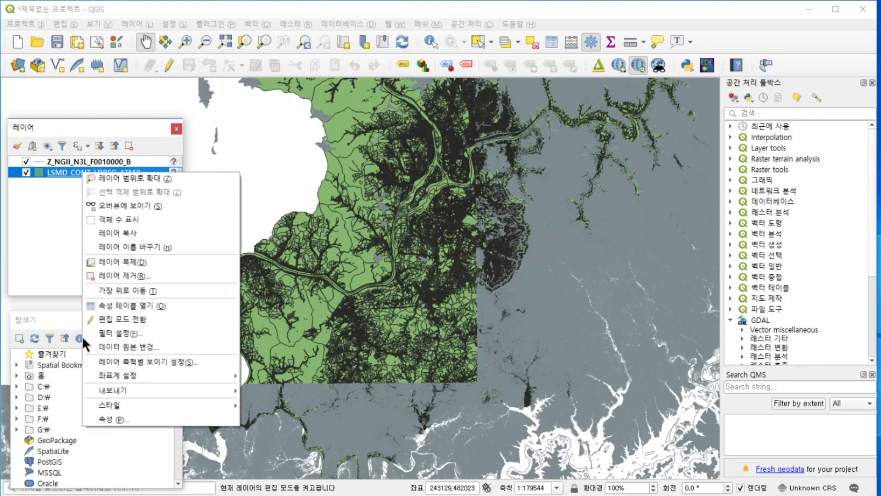
pyautogui.click(99, 418)
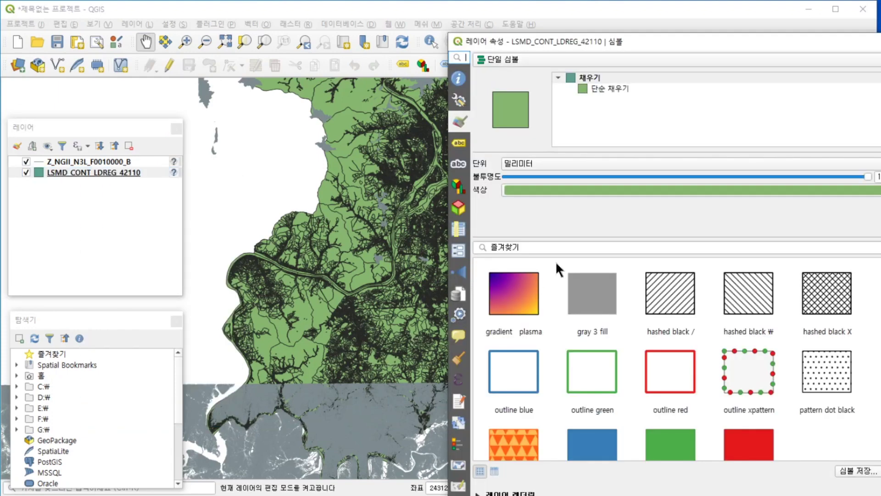
pyautogui.click(598, 88)
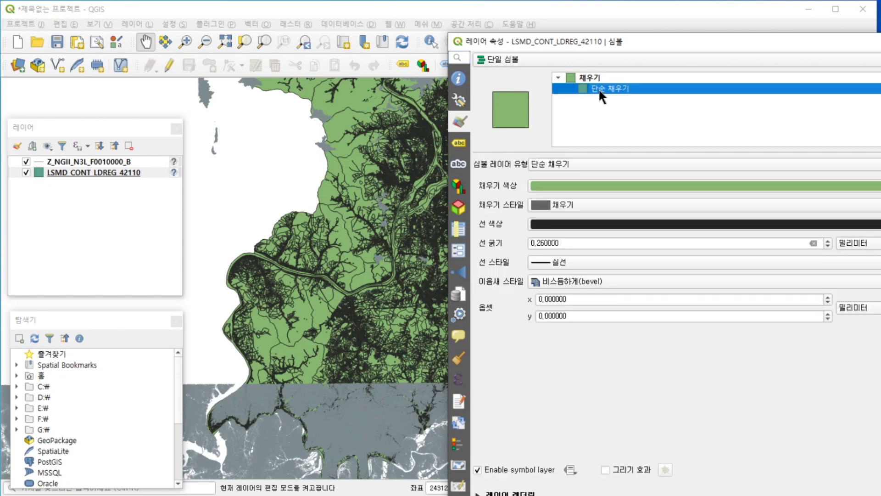
pyautogui.click(568, 162)
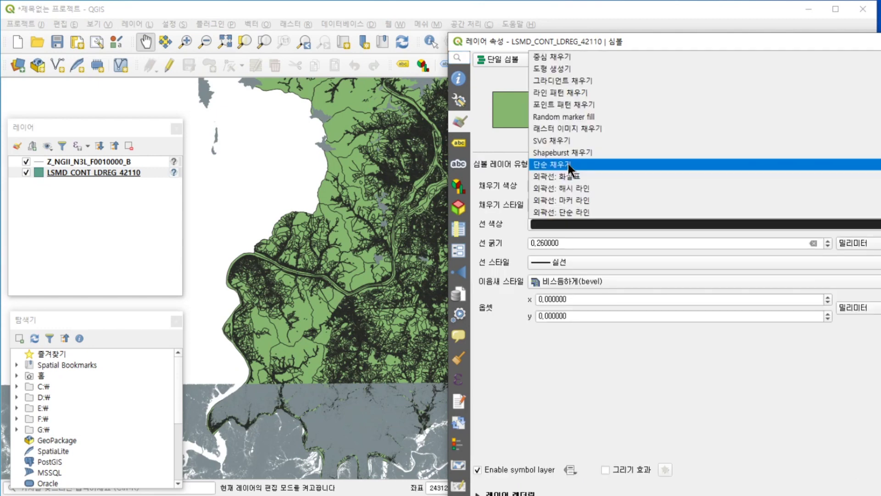
pyautogui.click(590, 212)
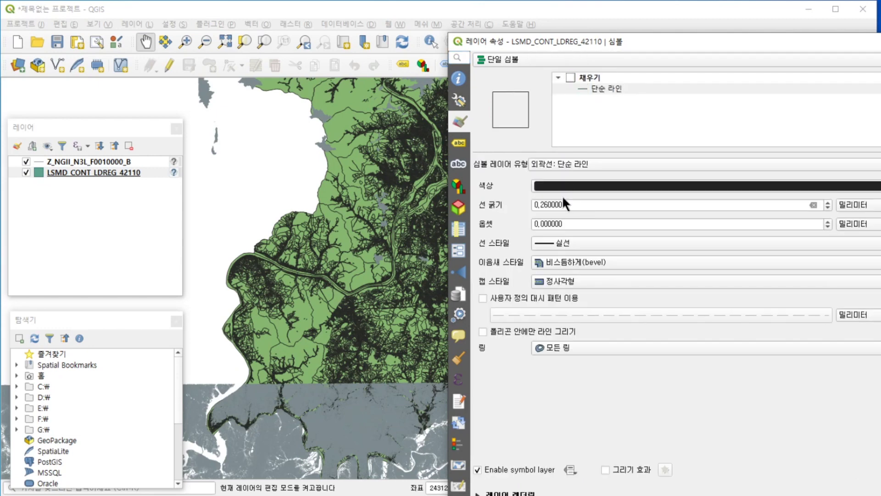
pyautogui.moveTo(573, 208); pyautogui.dragTo(515, 208)
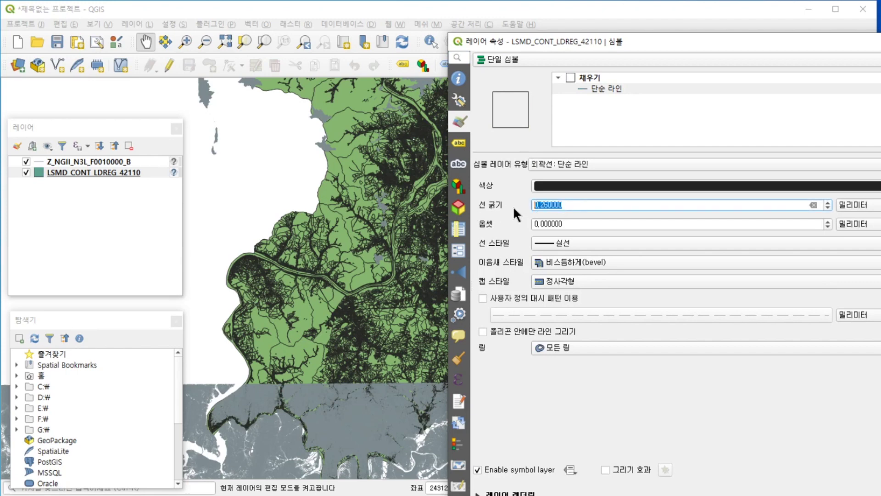
pyautogui.write('0')
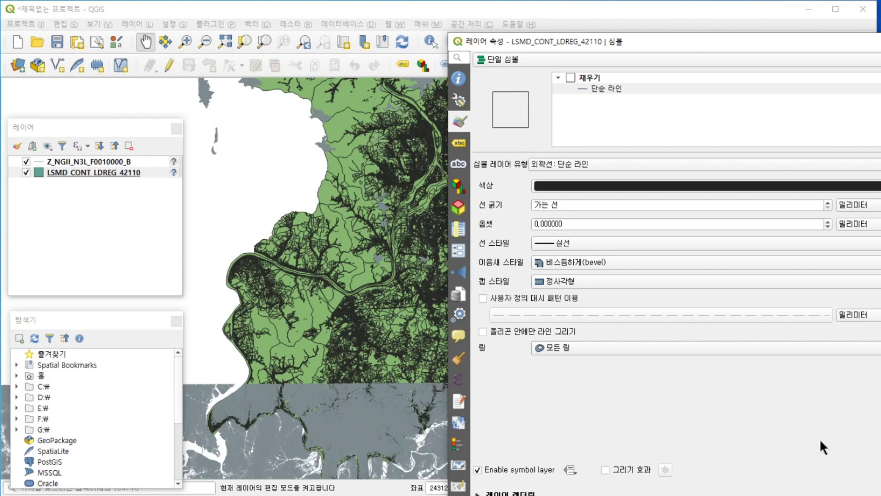
pyautogui.moveTo(689, 43); pyautogui.dragTo(626, 17)
pyautogui.click(685, 481)
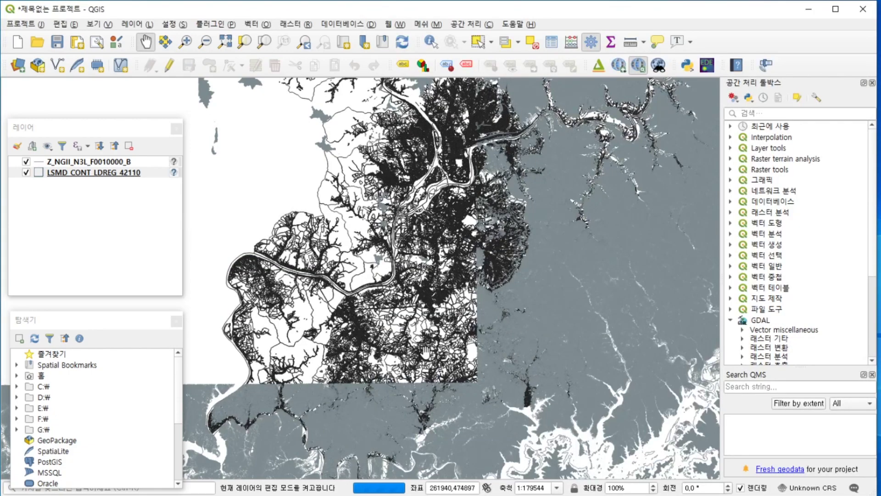
# Step: Turn on Single Labels for the LSMD_CONT_LDREG_42110 layer, using the jibun field as the label value
pyautogui.scroll(1, 468, 308)
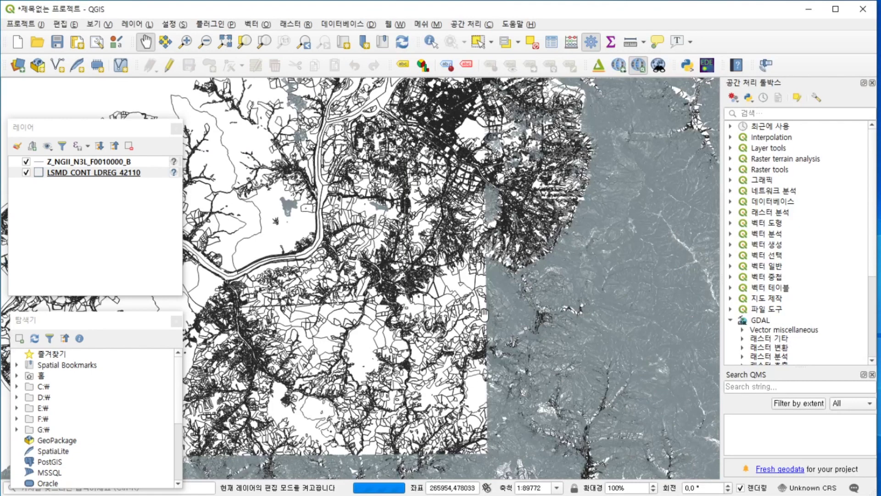
pyautogui.scroll(1, 551, 315)
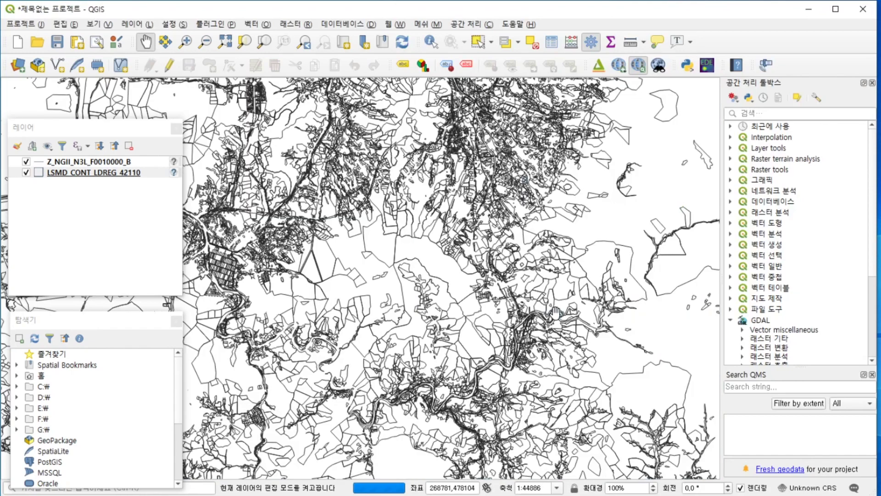
pyautogui.scroll(1, 583, 322)
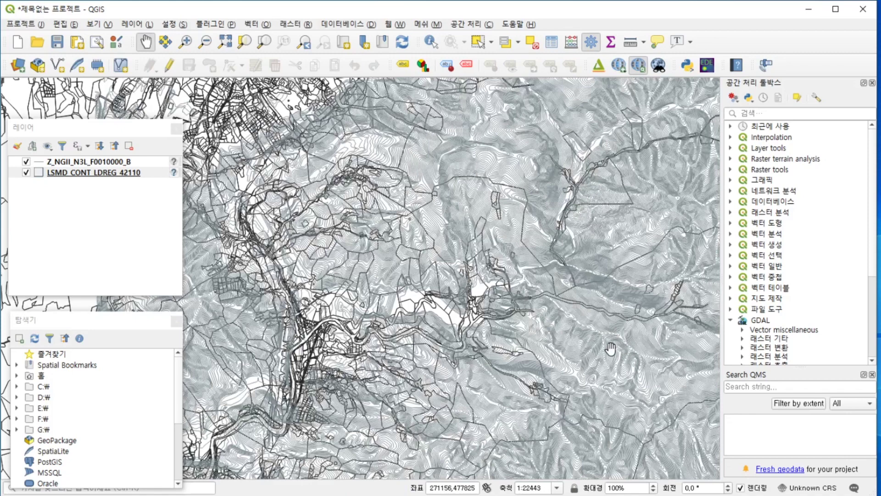
pyautogui.moveTo(572, 315); pyautogui.dragTo(415, 331)
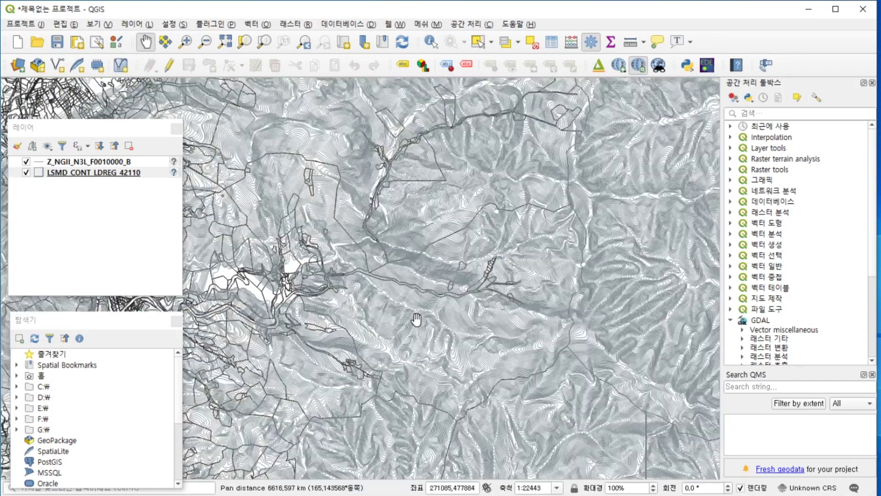
pyautogui.rightClick(83, 173)
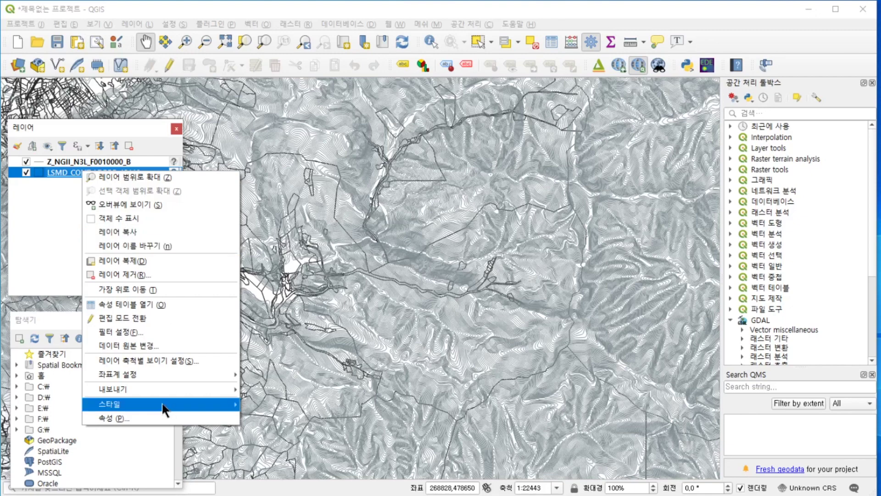
pyautogui.click(128, 419)
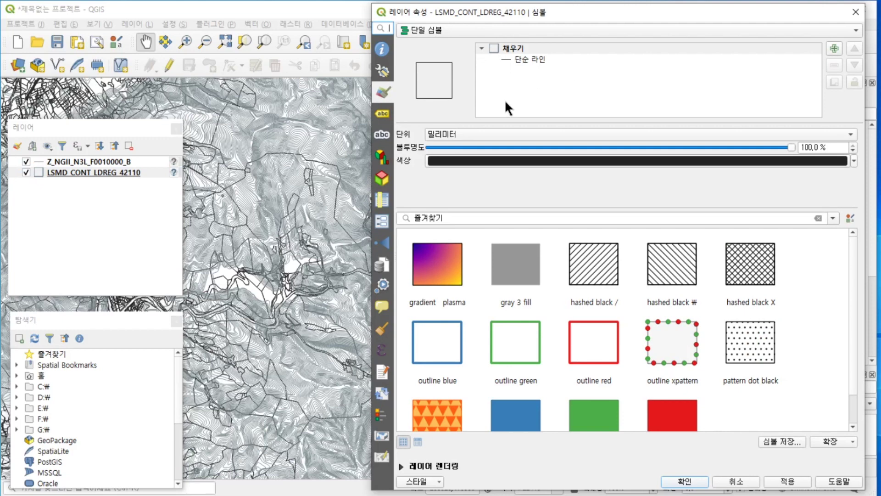
pyautogui.click(385, 117)
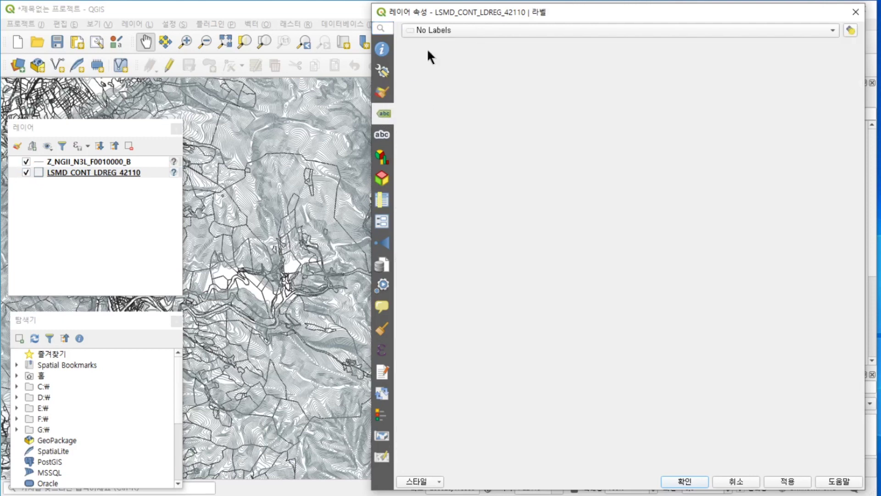
pyautogui.click(434, 31)
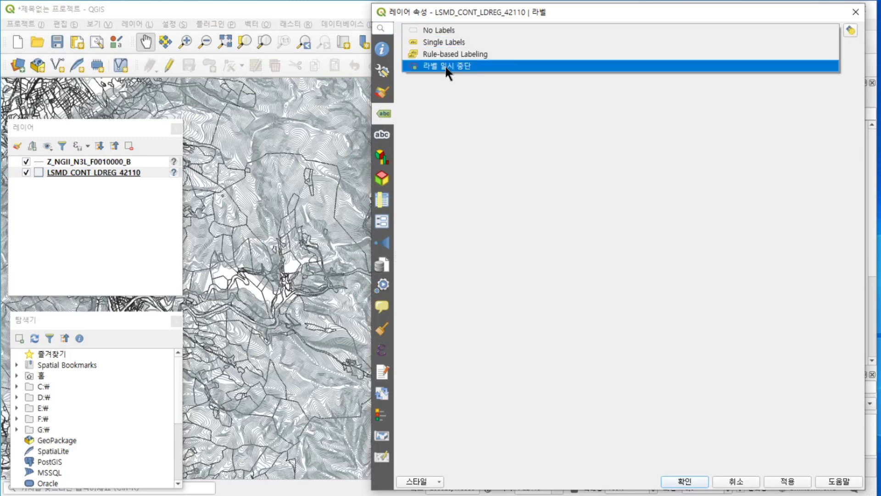
pyautogui.click(449, 42)
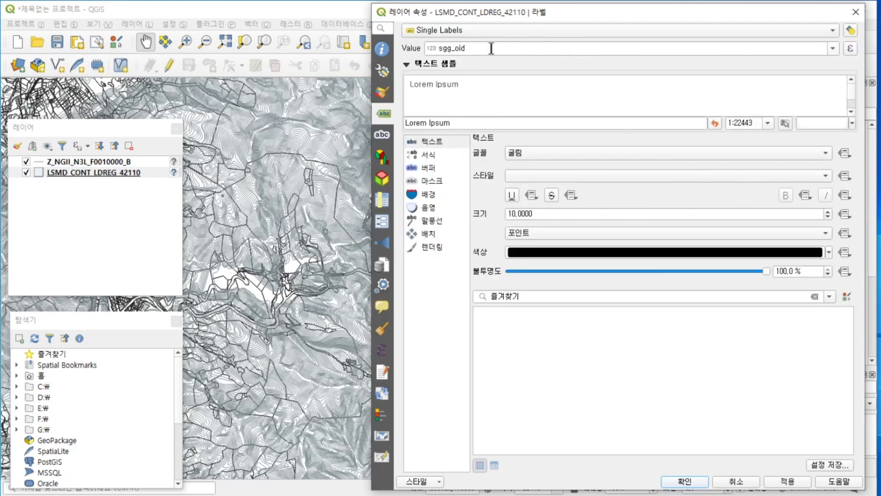
pyautogui.click(831, 48)
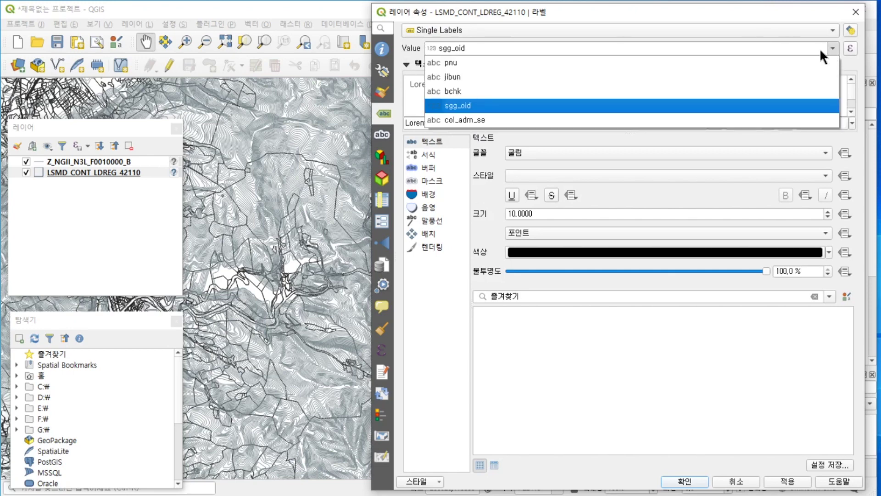
pyautogui.click(455, 77)
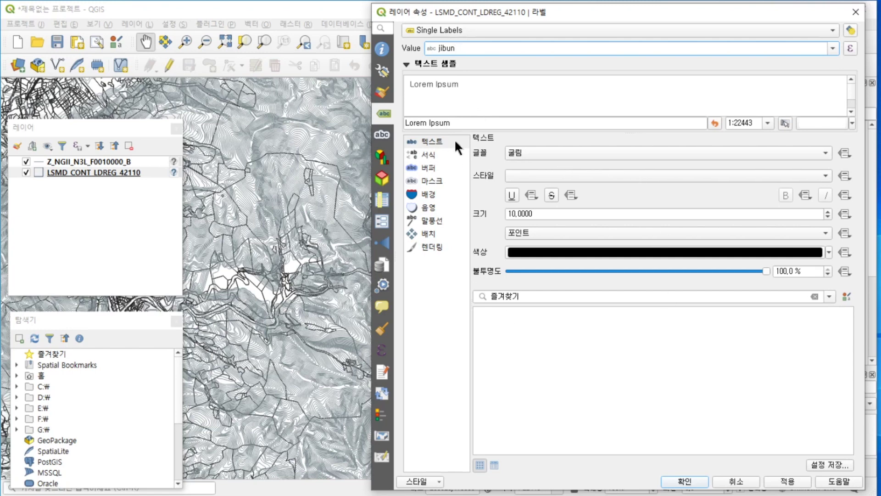
pyautogui.click(789, 481)
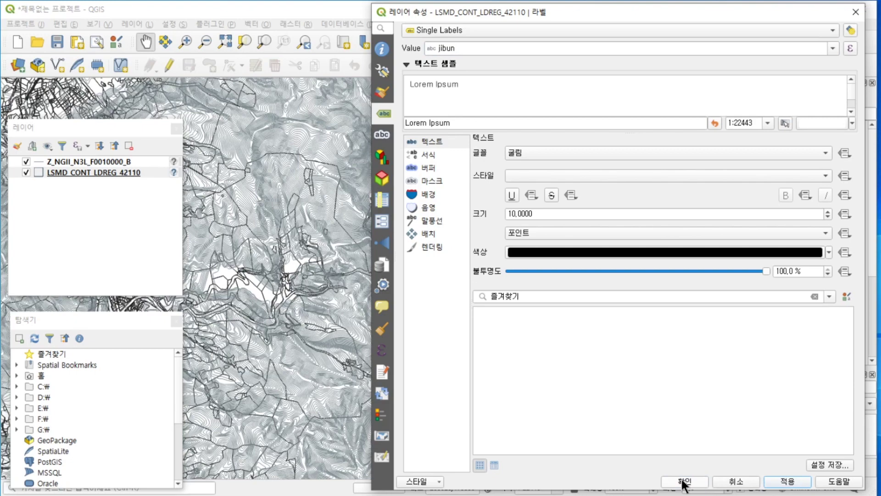
pyautogui.click(683, 482)
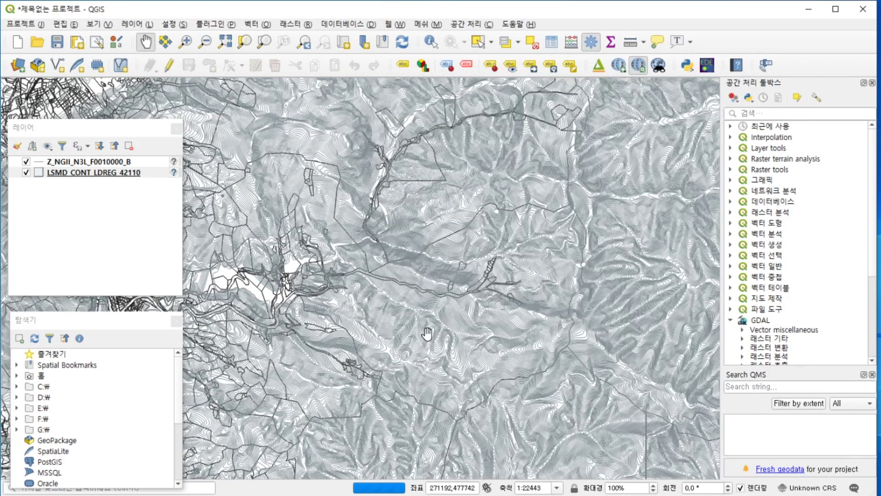
# Step: Examine the parcel number labels over the contour lines in the mountainous area at several scales
pyautogui.scroll(1, 427, 331)
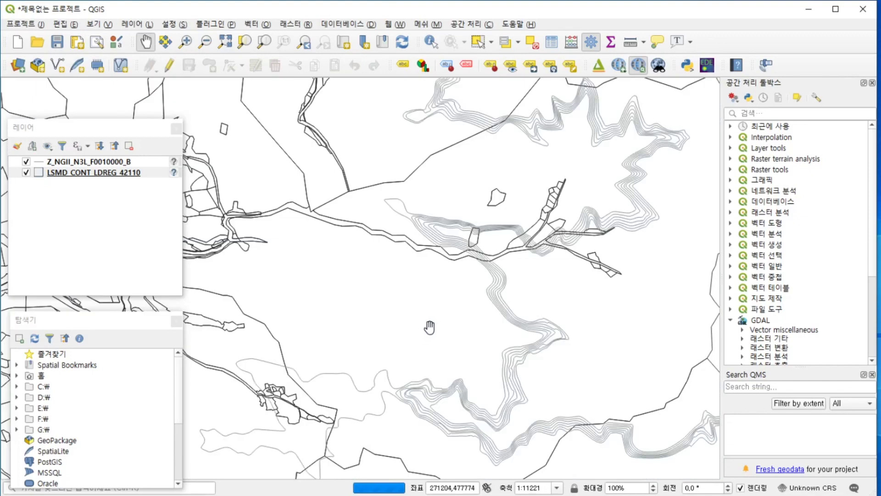
pyautogui.scroll(1, 521, 292)
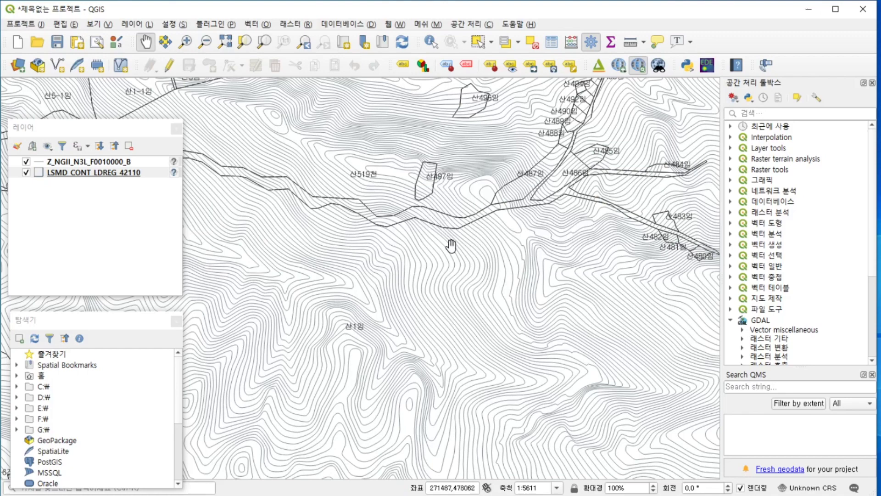
pyautogui.scroll(-1, 404, 296)
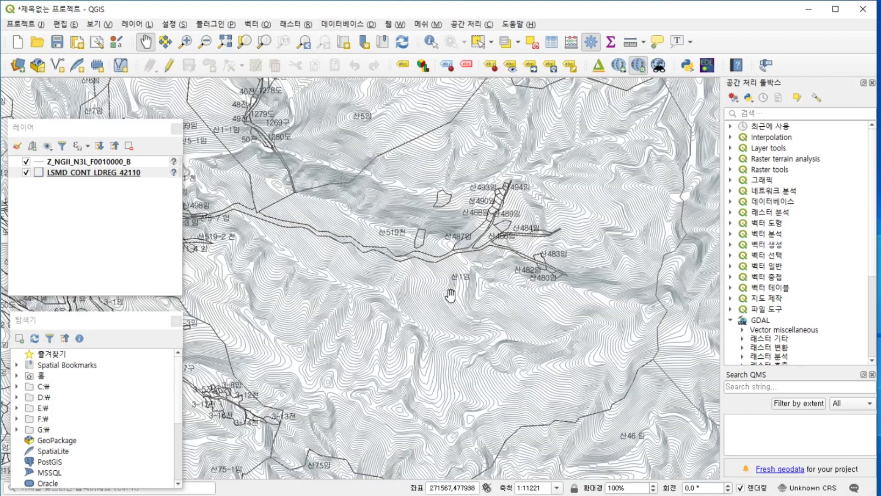
pyautogui.scroll(-1, 505, 306)
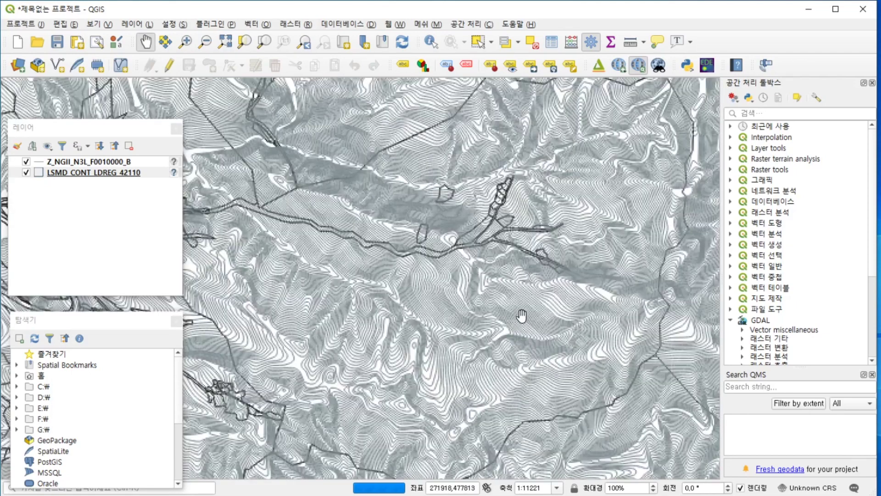
pyautogui.scroll(1, 519, 318)
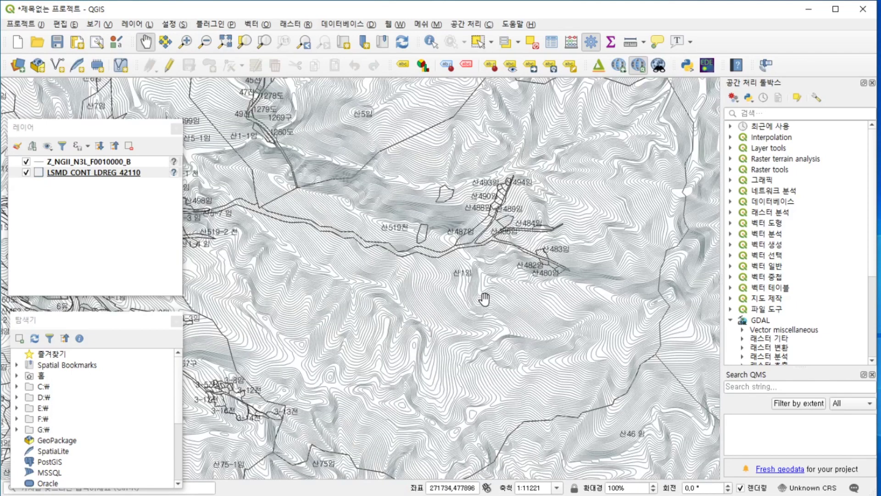
pyautogui.scroll(-1, 485, 299)
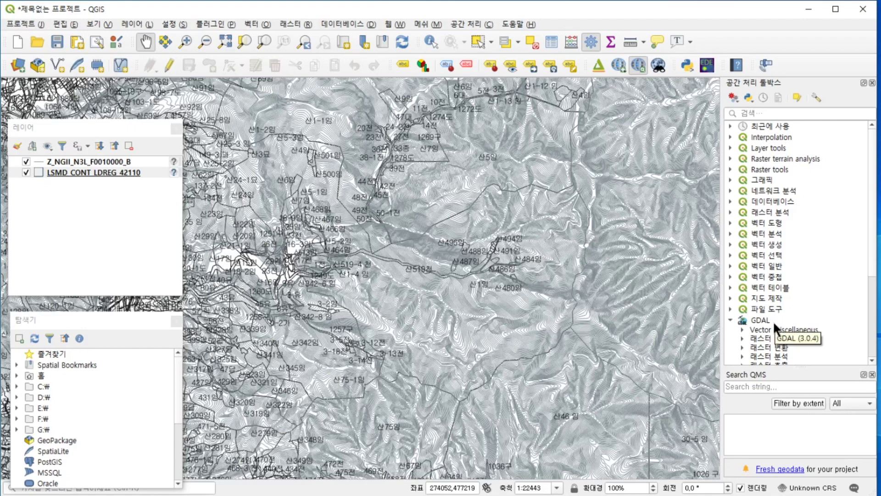
# Step: Clip LSMD_CONT_LDREG_42110 with GDAL 범위로 벡터 자르기 (clip vector by extent), drawing an extent of about x 269872–272870, y 476839–479178 on the map
pyautogui.doubleClick(742, 323)
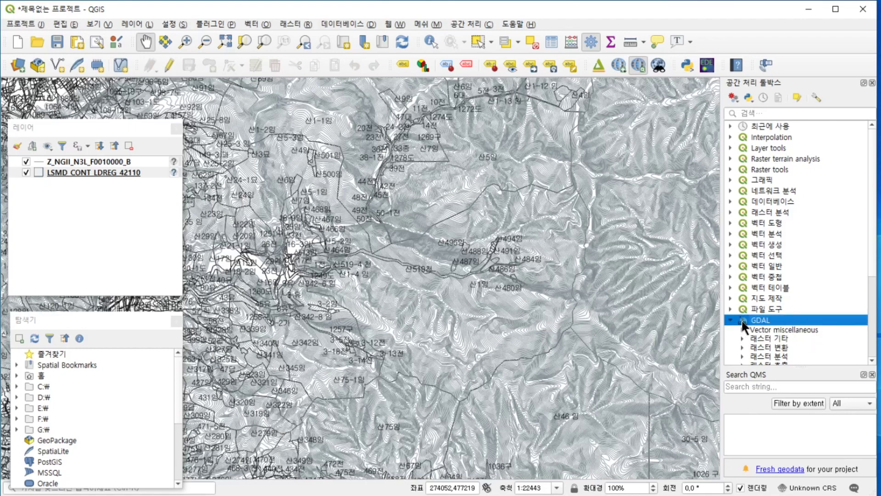
pyautogui.doubleClick(743, 323)
pyautogui.scroll(-2, 763, 322)
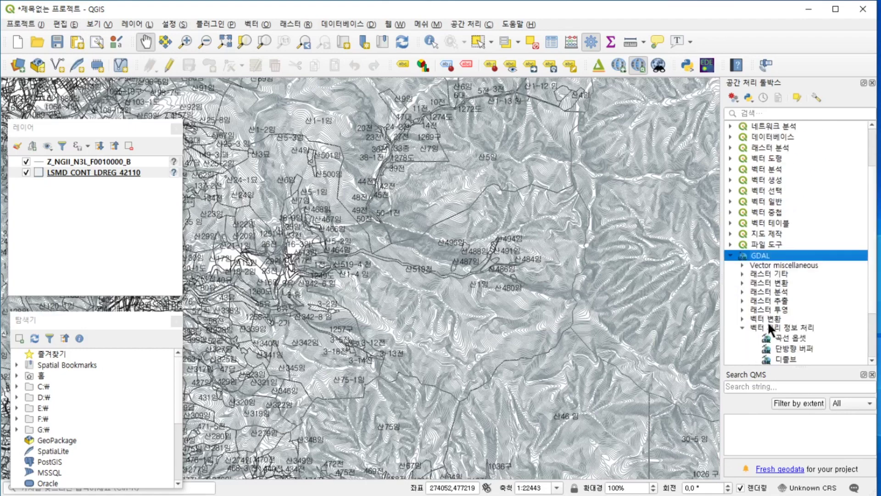
pyautogui.scroll(-1, 775, 345)
pyautogui.scroll(-1, 797, 336)
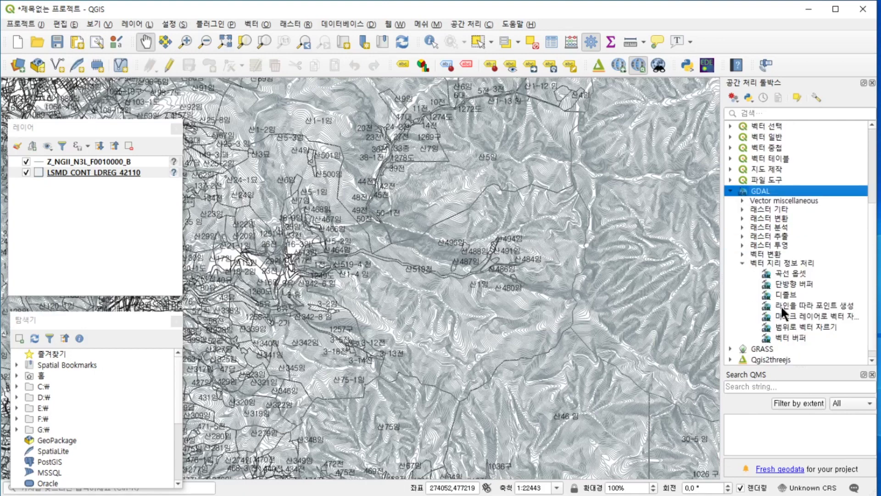
pyautogui.click(770, 263)
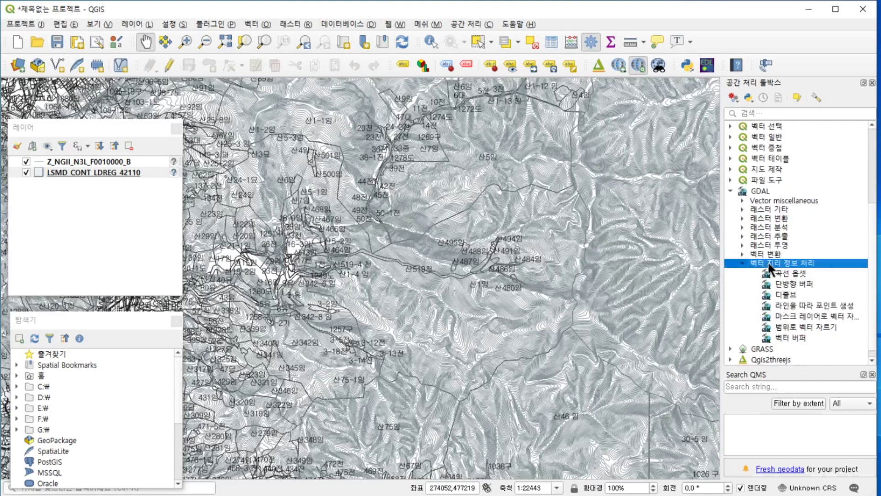
pyautogui.doubleClick(791, 326)
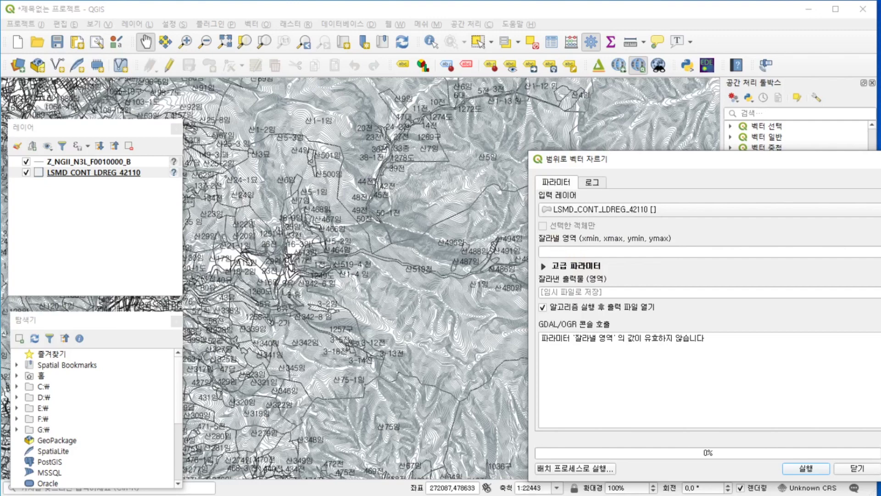
pyautogui.moveTo(689, 156); pyautogui.dragTo(553, 116)
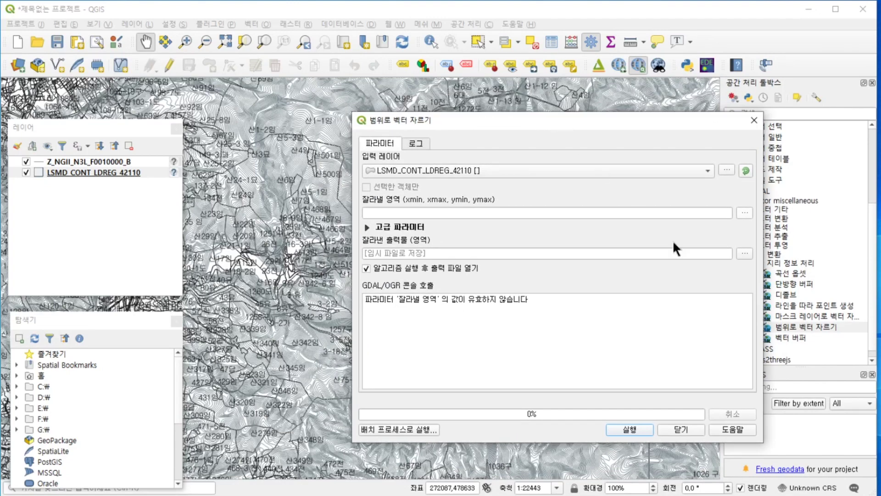
pyautogui.click(740, 212)
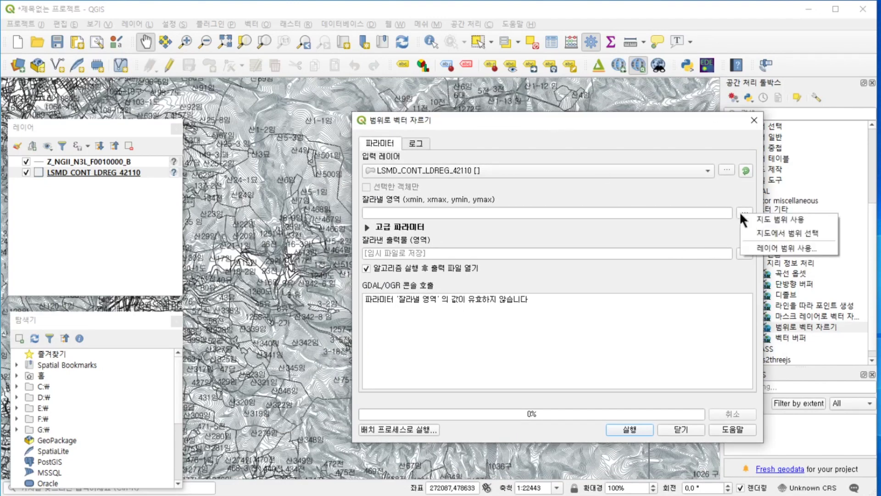
pyautogui.click(770, 234)
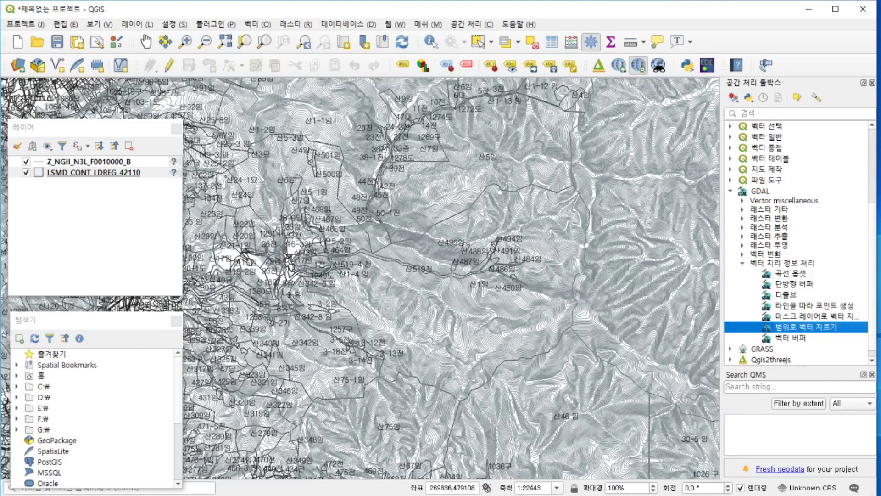
pyautogui.moveTo(297, 170); pyautogui.dragTo(599, 405)
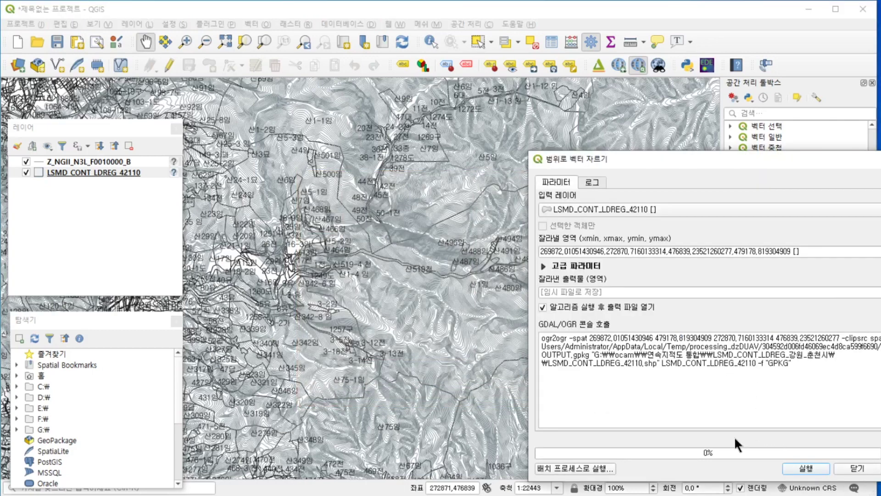
pyautogui.click(814, 464)
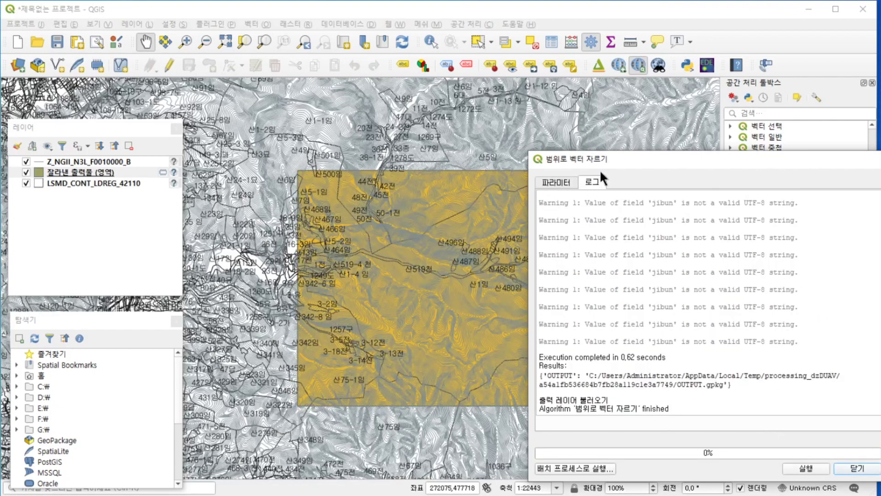
# Step: Clip the Z_NGII_N3L_F0010000_B contour layer to the same extent and hide the two original unclipped layers
pyautogui.moveTo(698, 159); pyautogui.dragTo(628, 113)
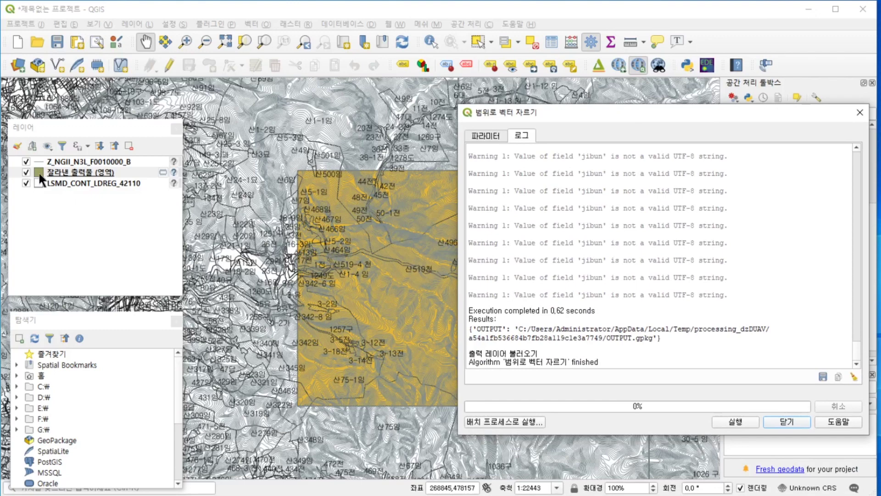
pyautogui.click(485, 131)
pyautogui.click(524, 161)
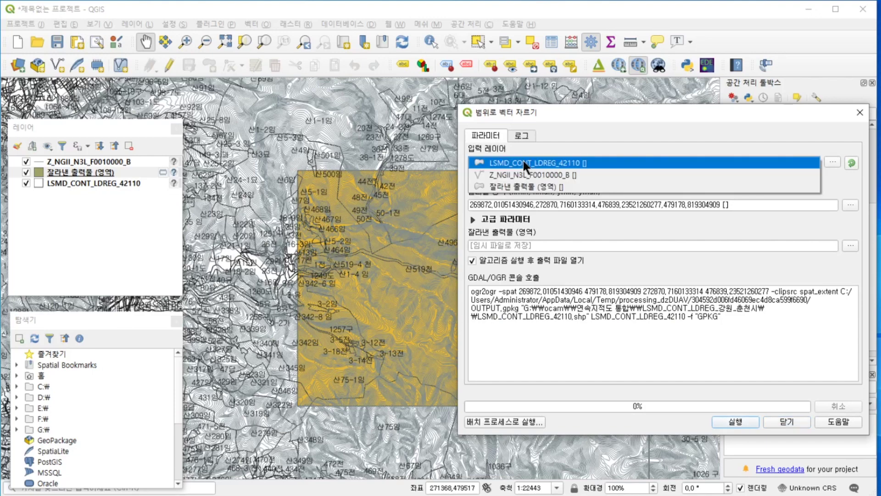
pyautogui.click(556, 174)
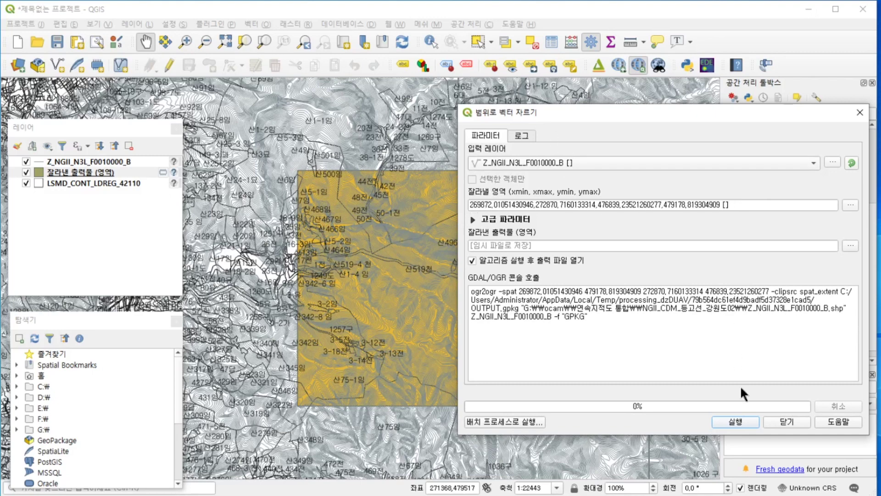
pyautogui.click(740, 421)
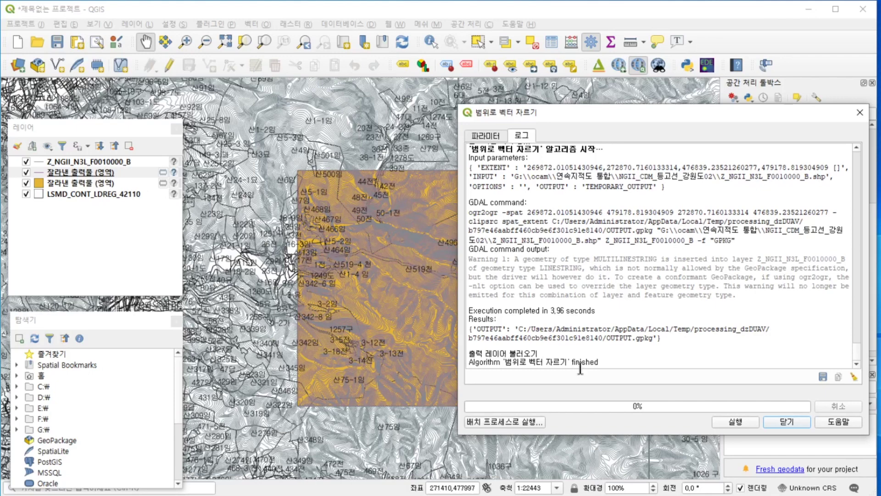
pyautogui.click(787, 422)
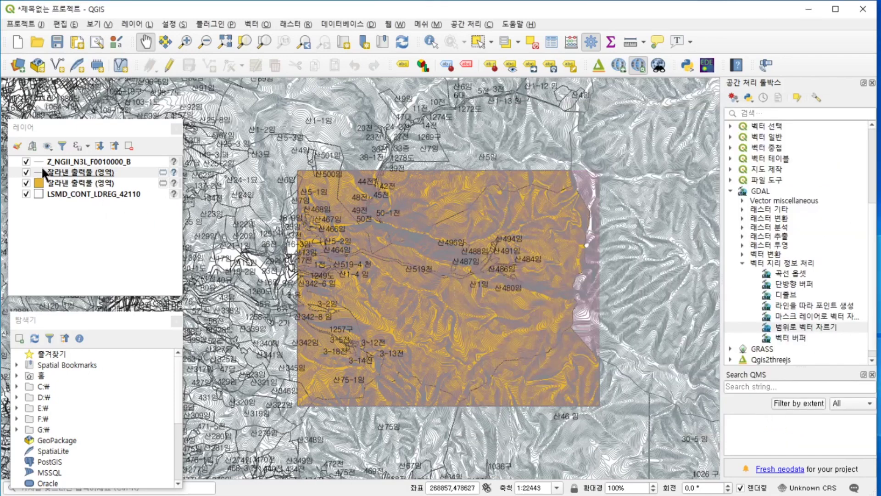
pyautogui.click(26, 162)
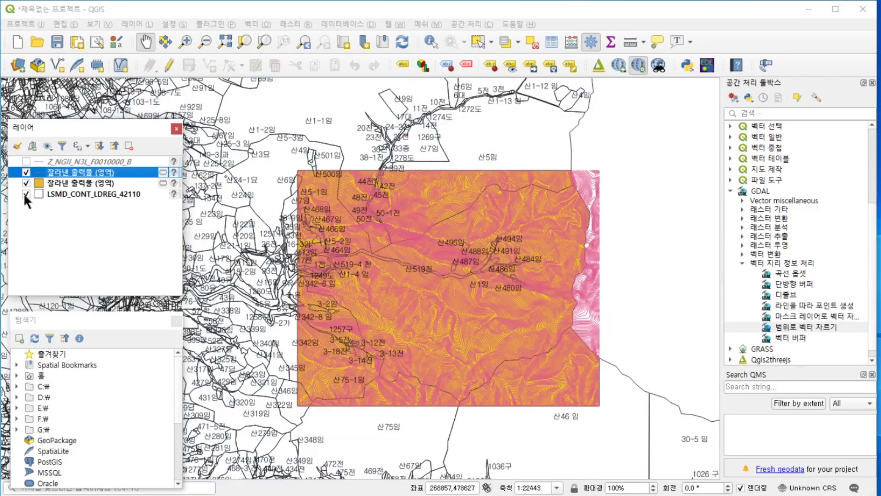
pyautogui.click(26, 193)
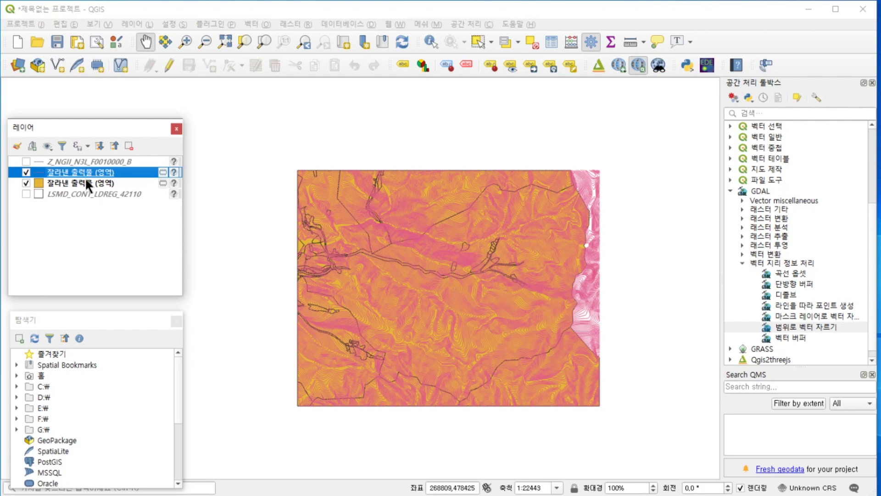
# Step: Export the clipped line layer 잘라낸 출력물 (영역) as ESRI shapefile 일부지적도.shp in the 연속지적도 20 folder
pyautogui.click(132, 23)
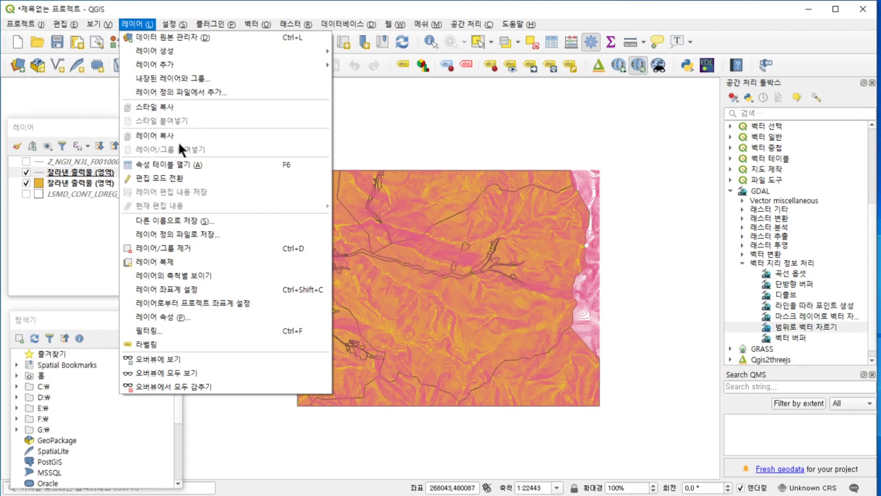
pyautogui.click(183, 219)
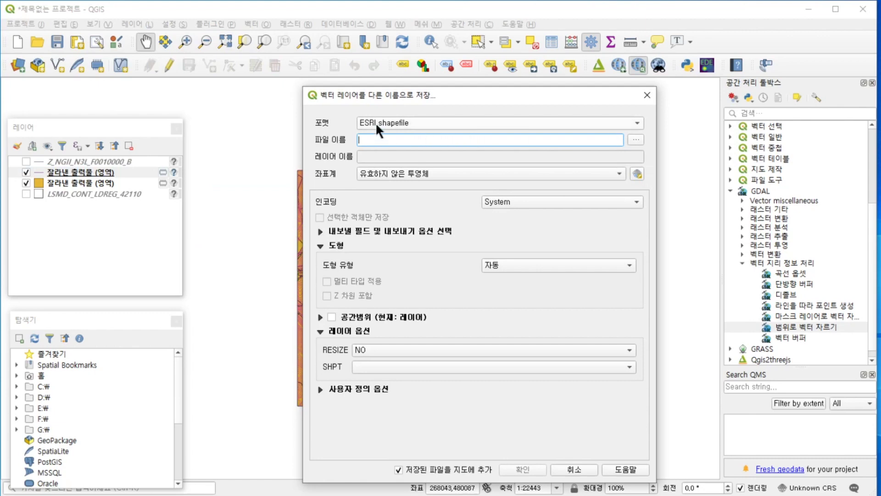
pyautogui.click(638, 138)
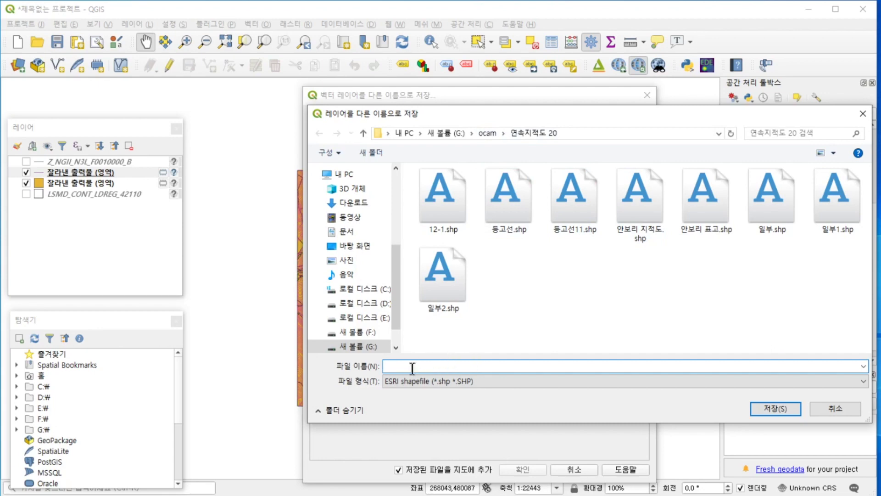
pyautogui.click(770, 205)
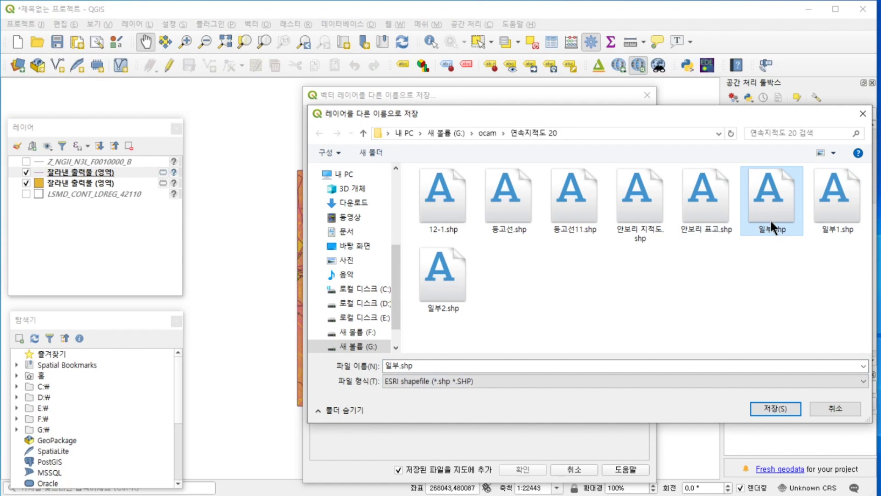
pyautogui.click(776, 408)
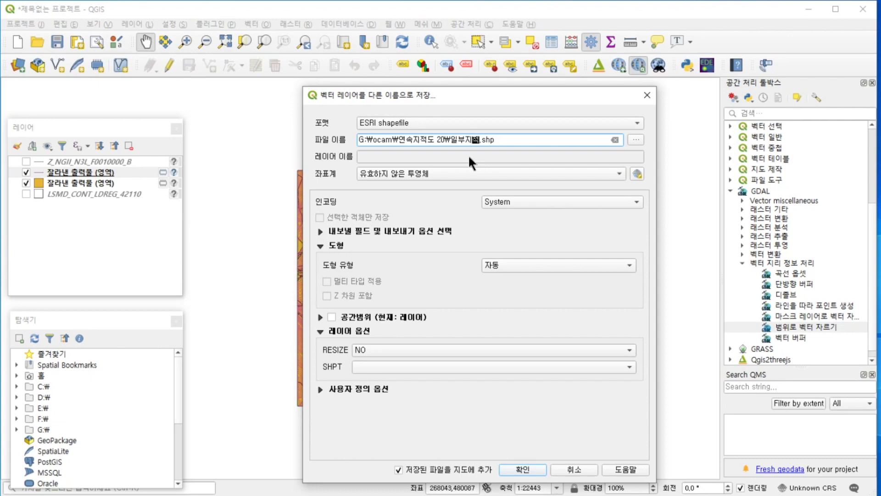
pyautogui.write('도')
pyautogui.click(527, 466)
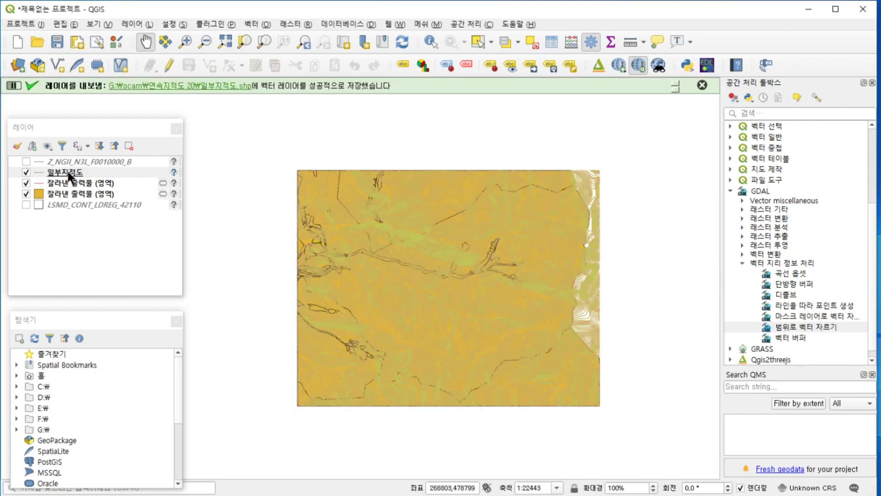
# Step: Export the clipped polygon layer 잘라낸 출력물 (영역) as ESRI shapefile 일부등고선.shp in the 연속지적도 20 folder
pyautogui.click(70, 194)
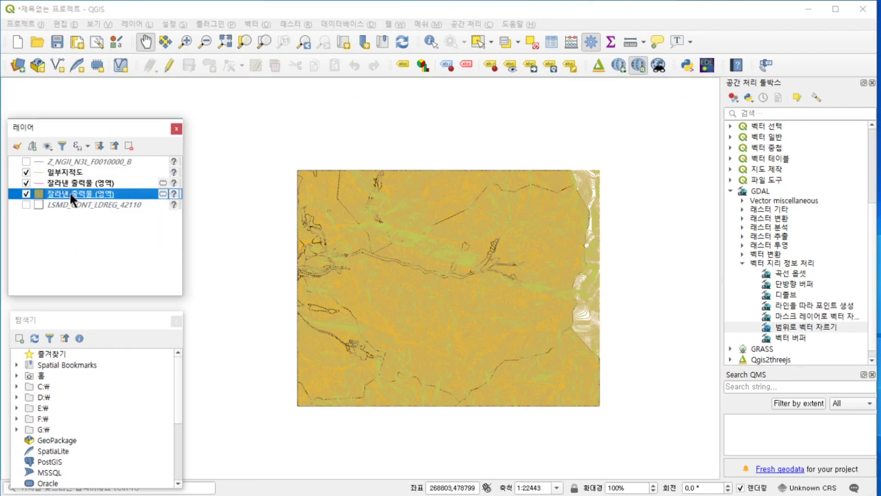
pyautogui.click(138, 24)
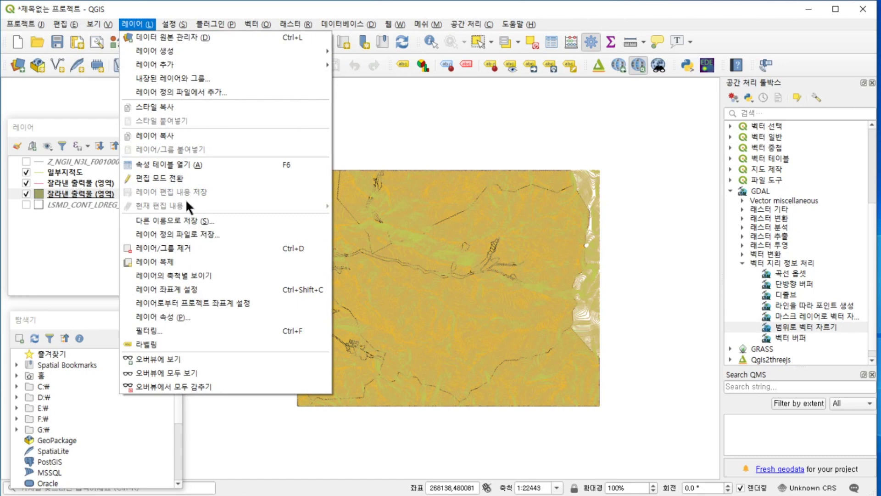
pyautogui.click(191, 221)
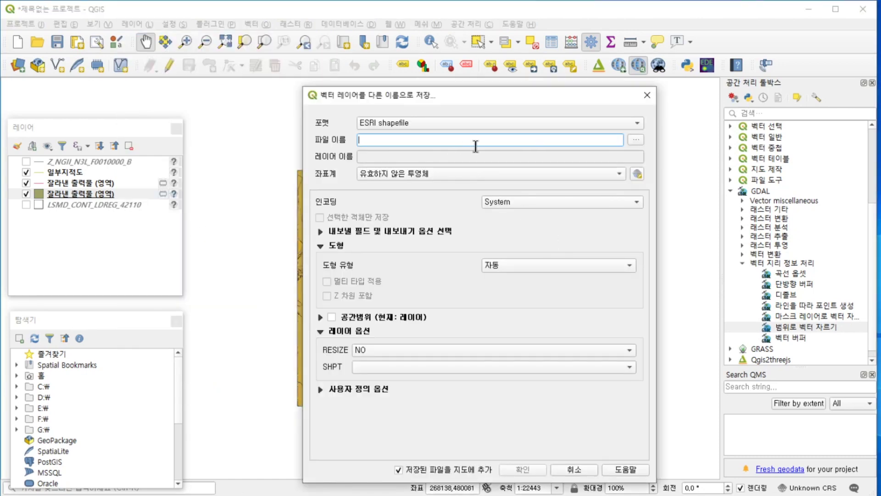
pyautogui.click(635, 139)
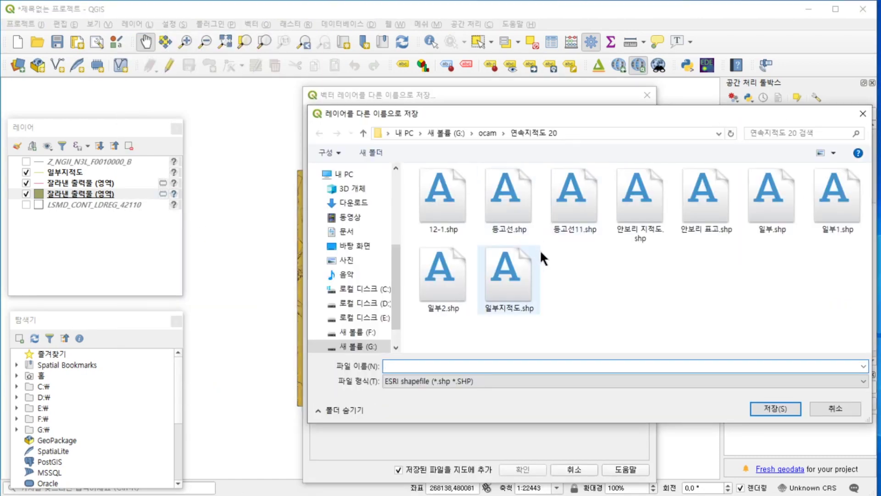
pyautogui.click(822, 202)
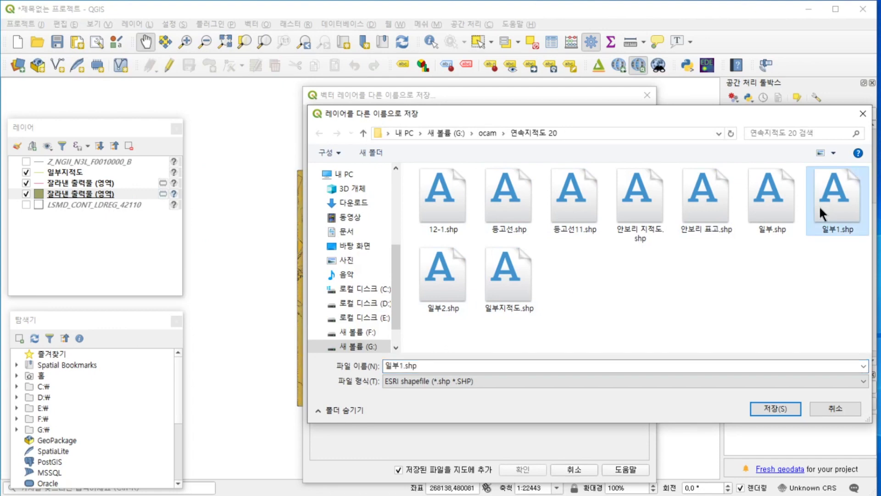
pyautogui.click(770, 404)
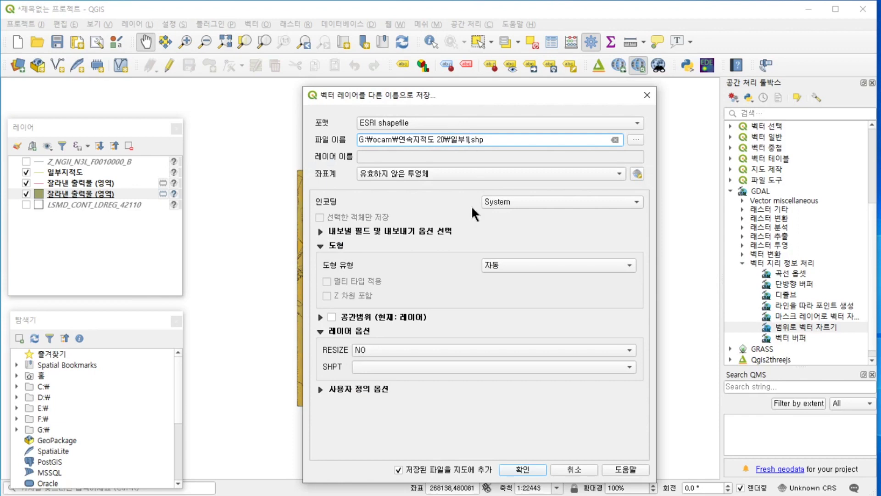
pyautogui.press('BackSpace')
pyautogui.write('등고선')
pyautogui.write('ㄴ')
pyautogui.click(522, 467)
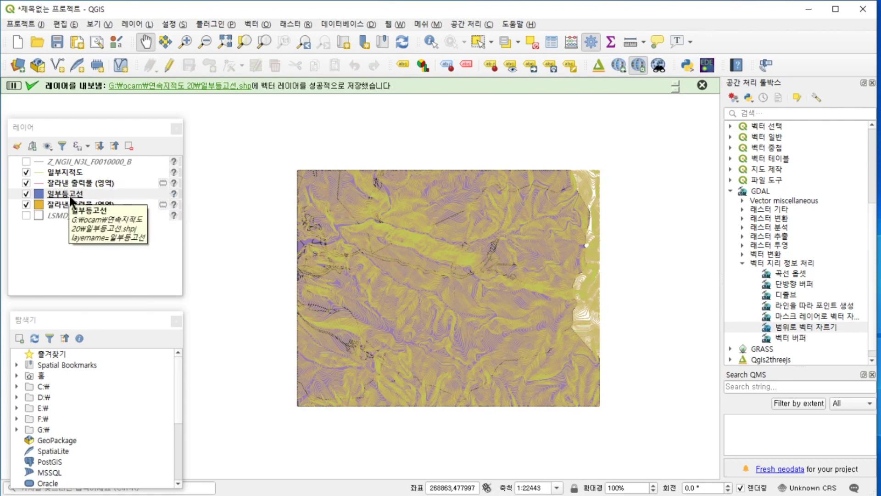
# Step: Remove both temporary 잘라낸 출력물 (영역) layers from the project and hide the 일부등고선 layer
pyautogui.click(83, 182)
pyautogui.rightClick(83, 181)
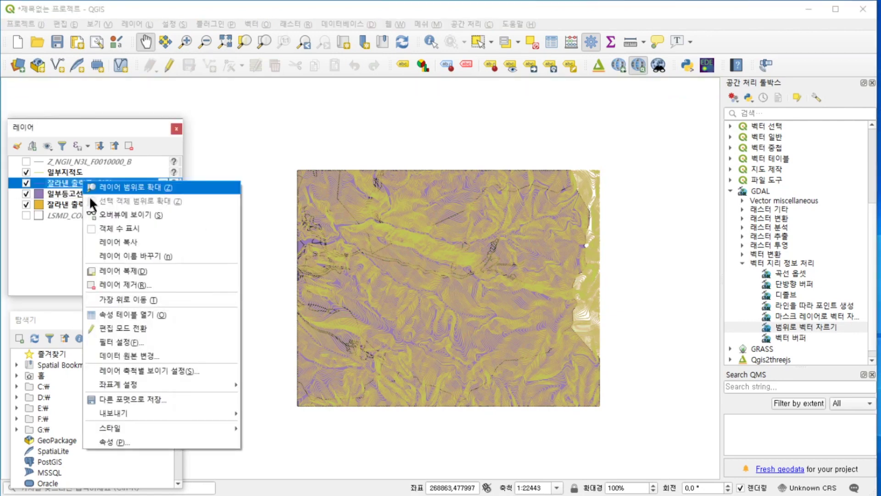
pyautogui.click(141, 282)
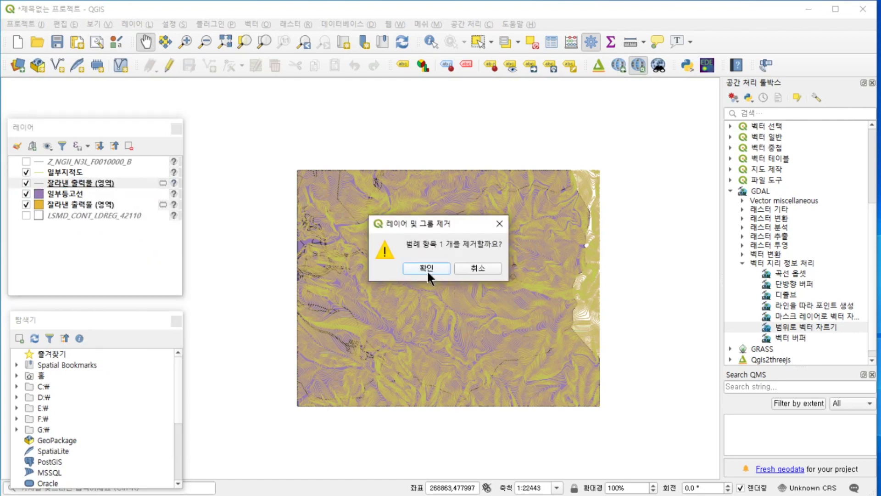
pyautogui.click(419, 269)
pyautogui.click(76, 192)
pyautogui.rightClick(86, 192)
pyautogui.click(147, 299)
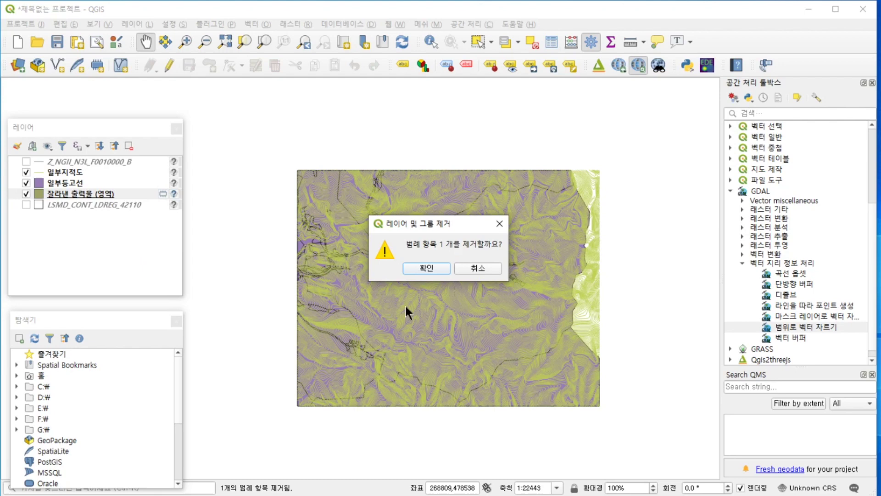
pyautogui.click(423, 266)
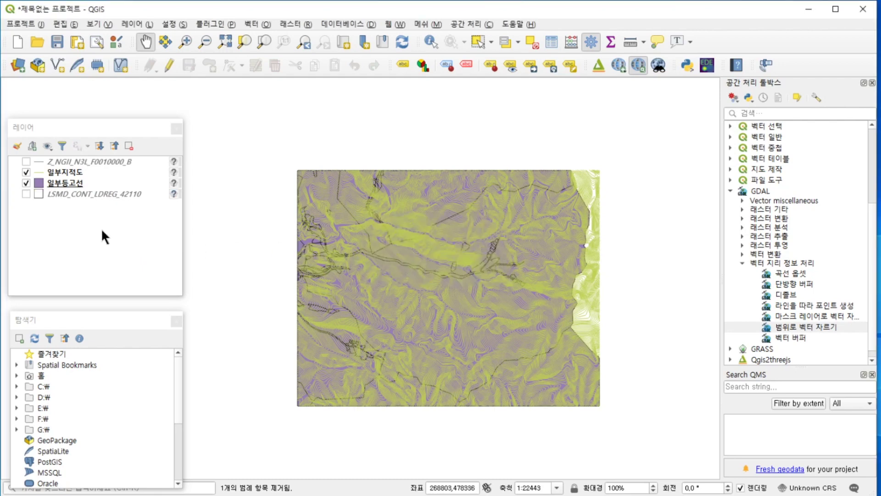
pyautogui.click(26, 183)
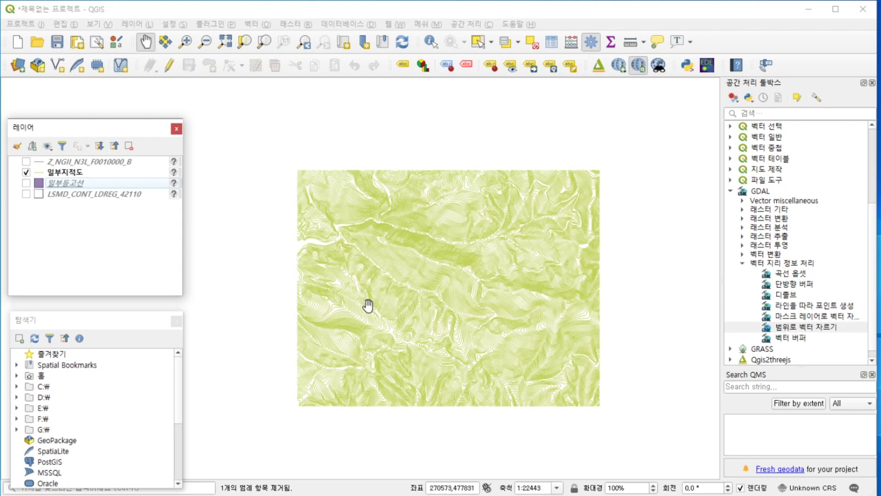
# Step: Show the 일부등고선 layer and hide the 일부지적도 layer
pyautogui.click(26, 183)
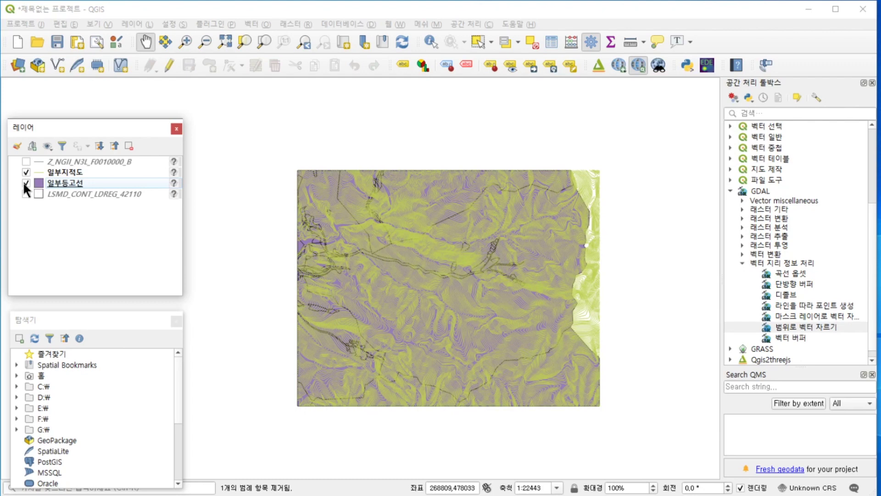
pyautogui.click(26, 173)
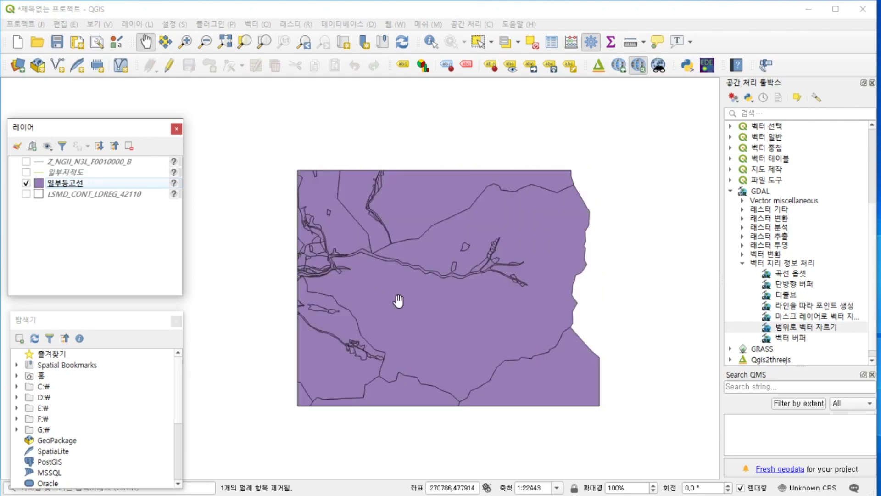
pyautogui.click(71, 183)
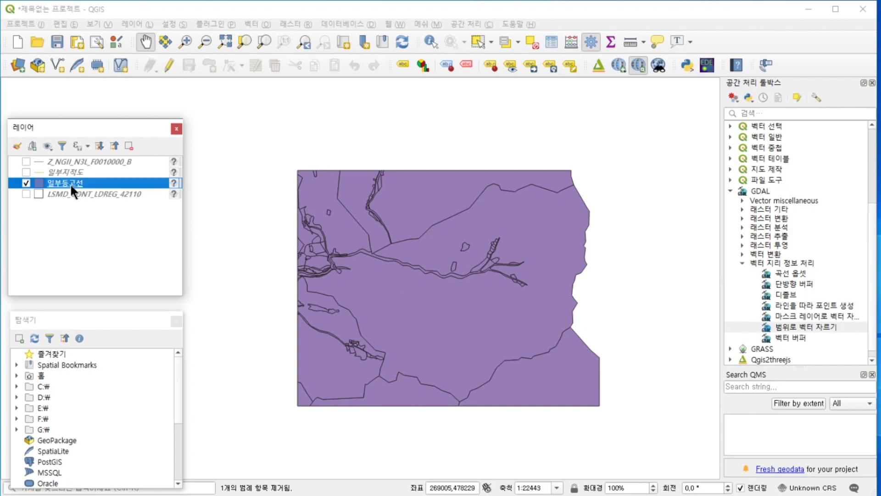
pyautogui.doubleClick(71, 183)
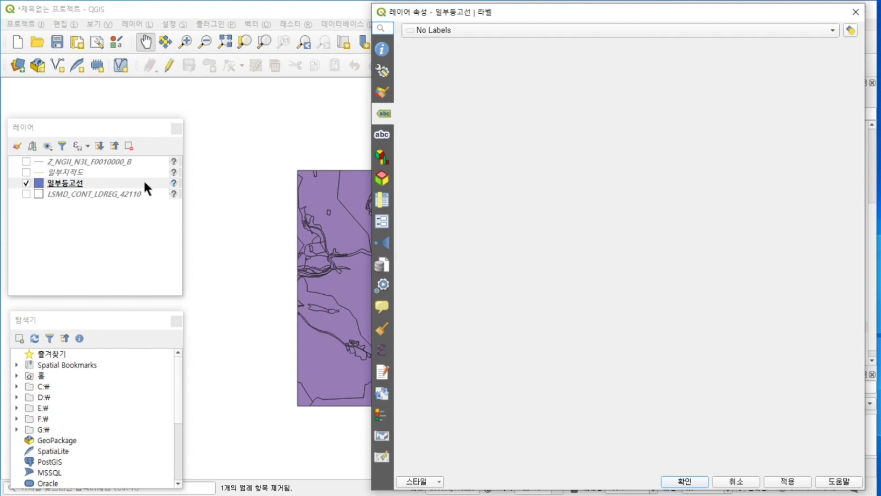
pyautogui.click(856, 12)
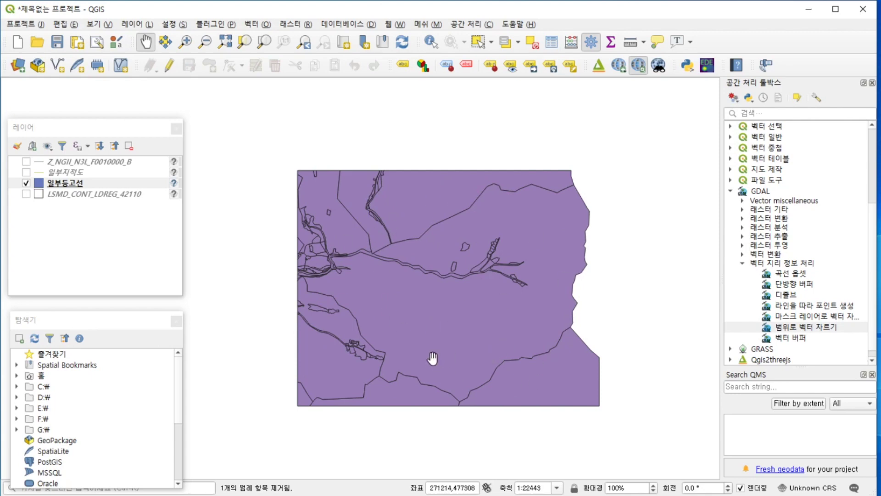
# Step: Style the 일부등고선 polygon layer with the 외곽선: 단순 라인 symbol type and change its stroke width
pyautogui.click(79, 182)
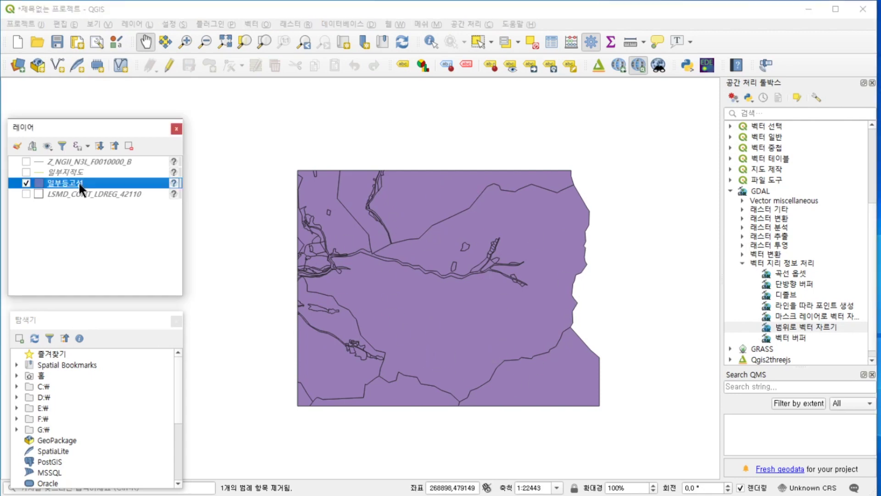
pyautogui.rightClick(78, 182)
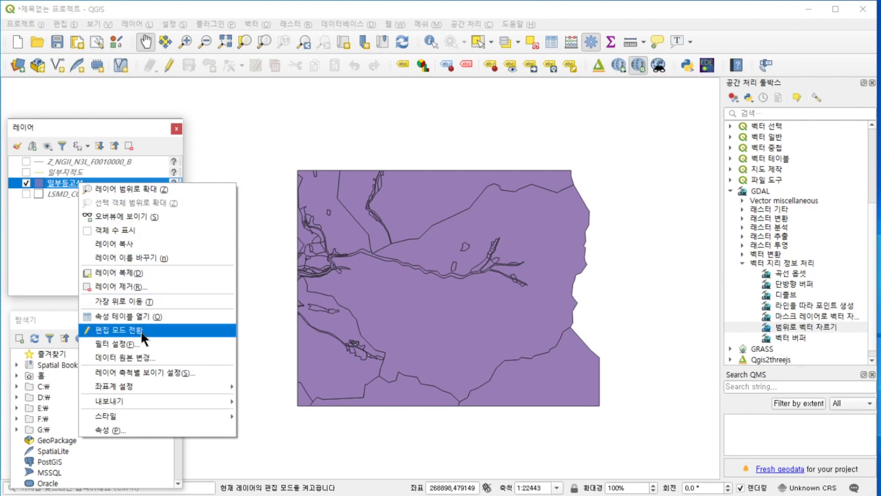
pyautogui.click(145, 429)
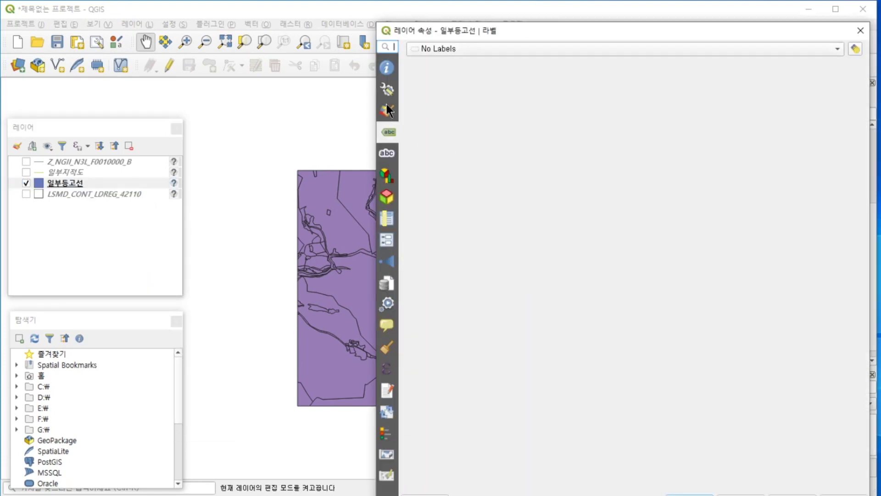
pyautogui.click(387, 110)
pyautogui.click(536, 74)
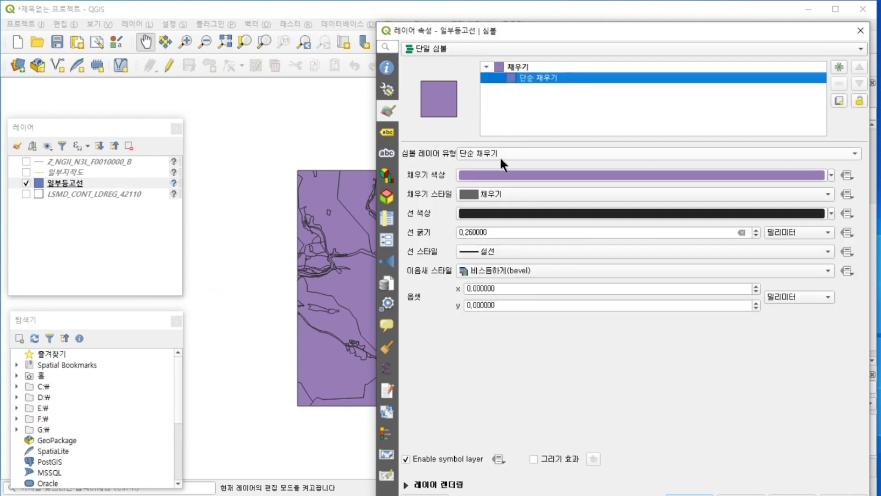
pyautogui.click(499, 152)
pyautogui.click(503, 205)
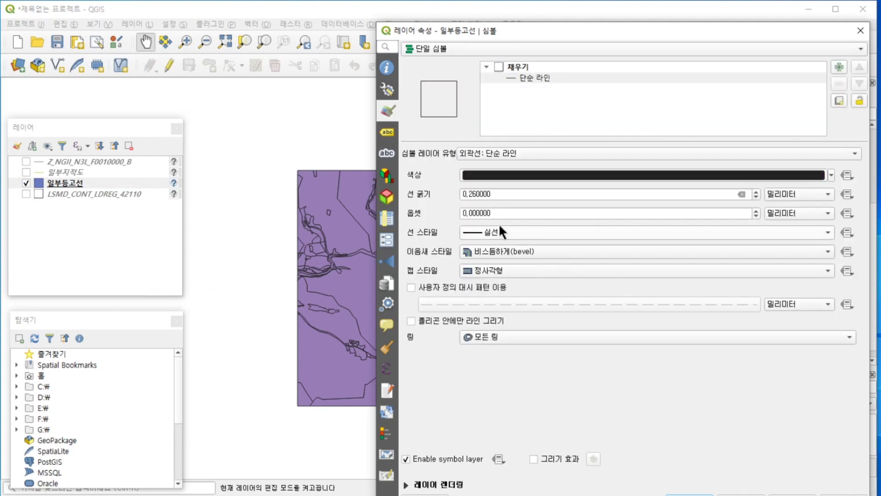
pyautogui.moveTo(503, 197); pyautogui.dragTo(403, 198)
pyautogui.write('가는 선')
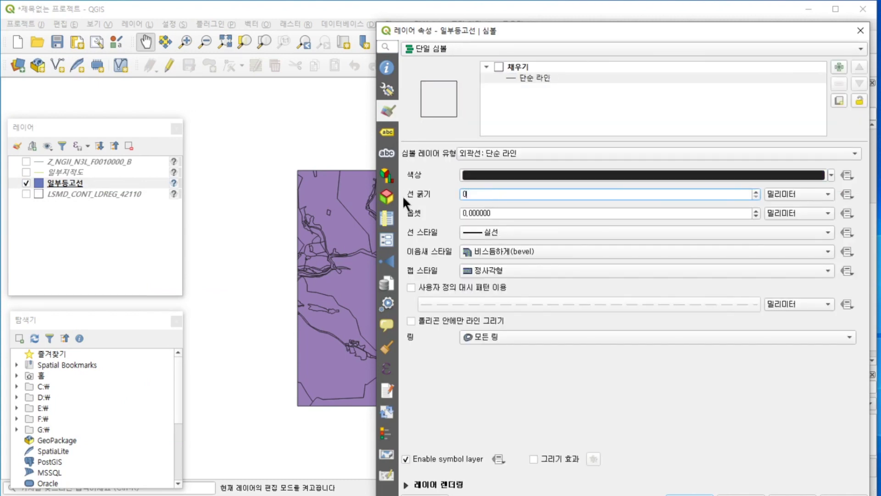
pyautogui.press('Return')
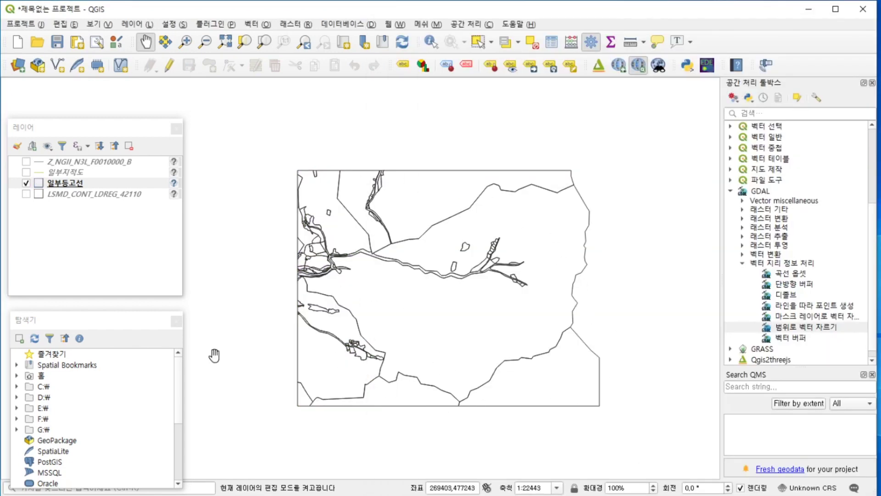
# Step: Show the clipped cadastral and contour layers together and expand the Interpolation tool group
pyautogui.click(26, 171)
pyautogui.click(26, 183)
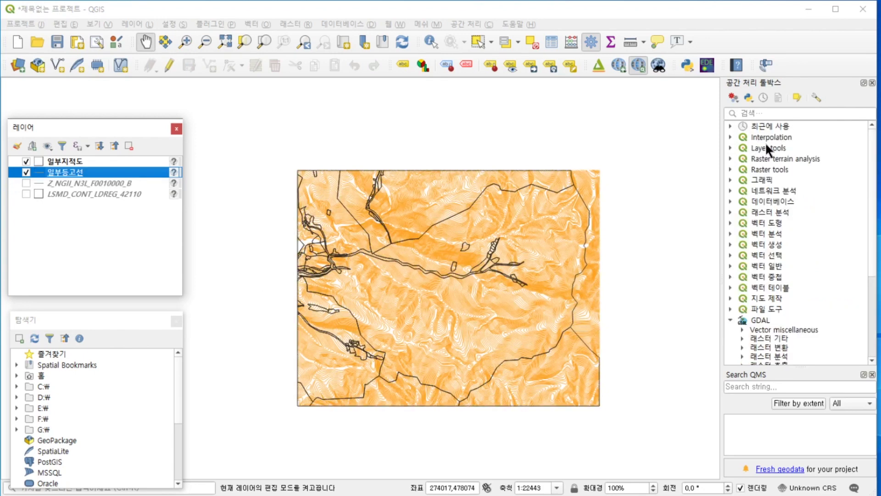
pyautogui.click(730, 136)
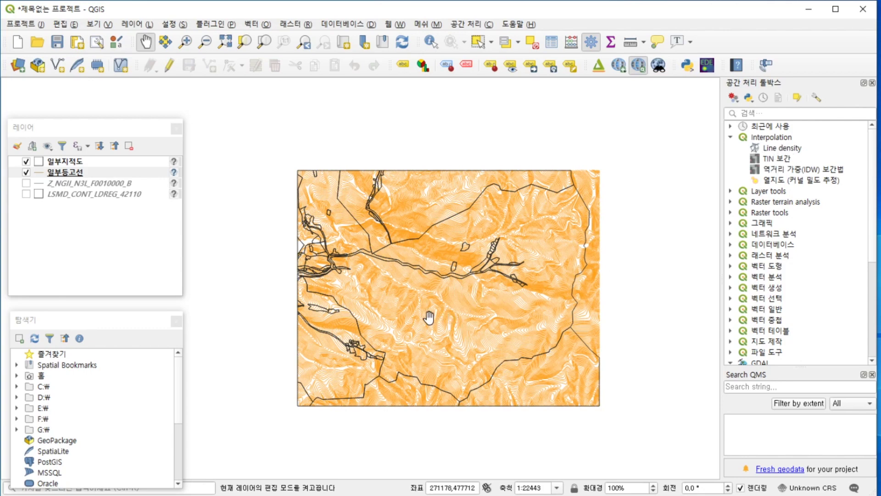
# Step: Open the attribute table of the 일부등고선 line layer and turn on editing
pyautogui.rightClick(79, 171)
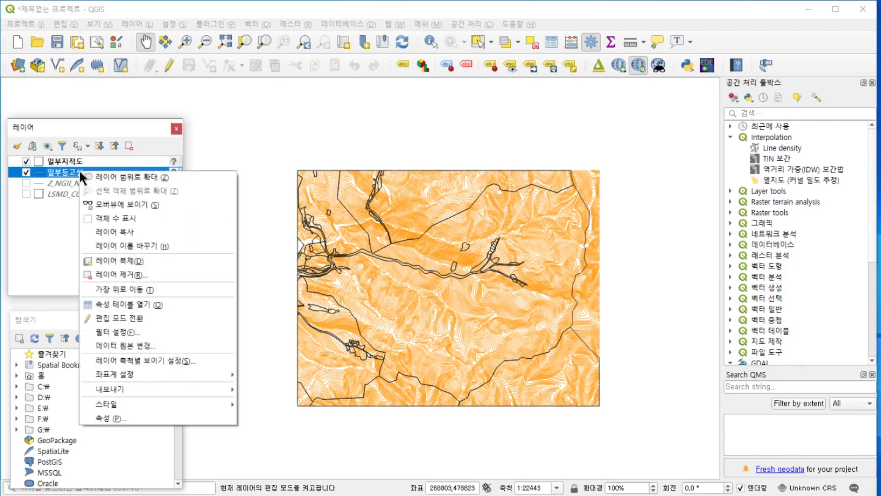
pyautogui.click(156, 305)
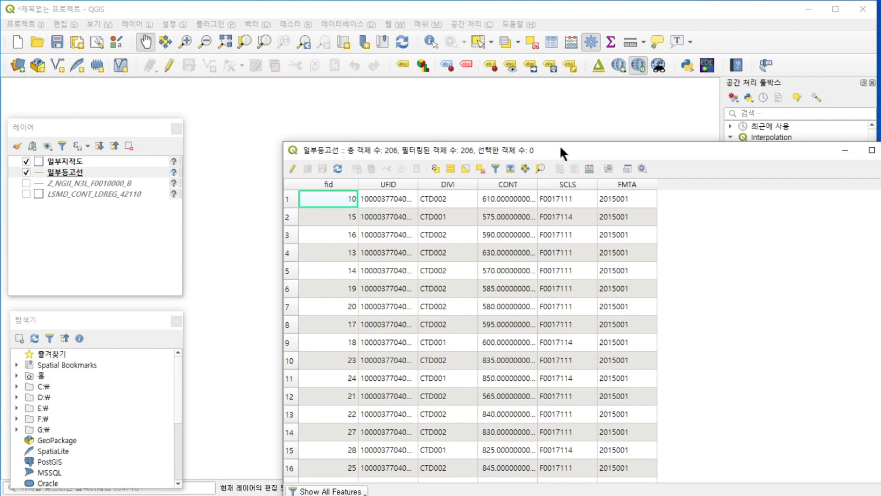
pyautogui.moveTo(560, 146); pyautogui.dragTo(475, 120)
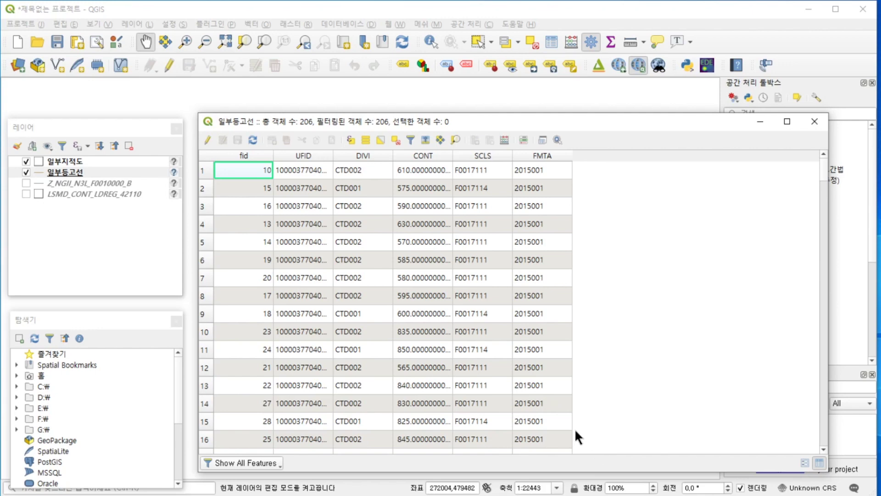
pyautogui.moveTo(528, 122); pyautogui.dragTo(512, 108)
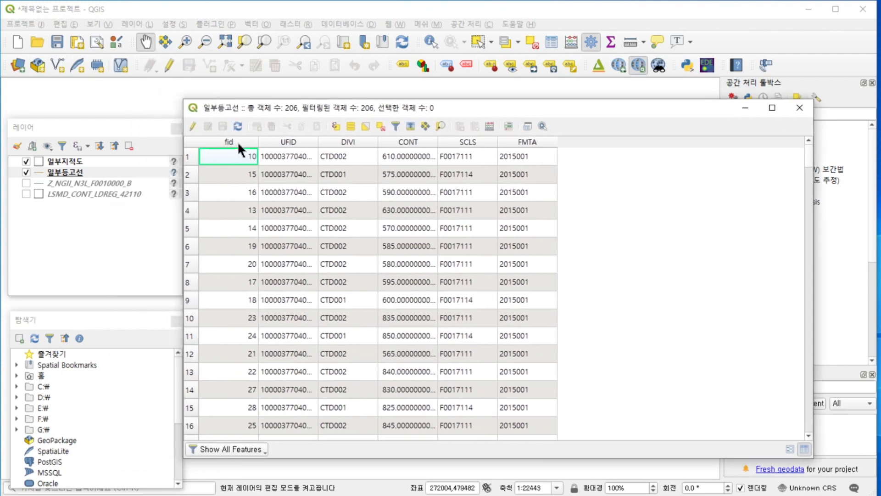
pyautogui.click(193, 126)
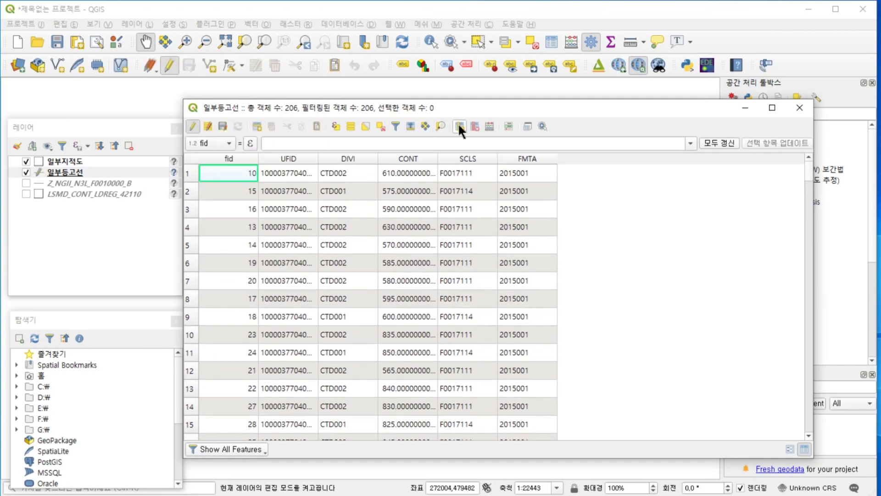
# Step: Create an integer field cont_int of length 10 with the field calculator, filled from the "CONT" field
pyautogui.click(489, 125)
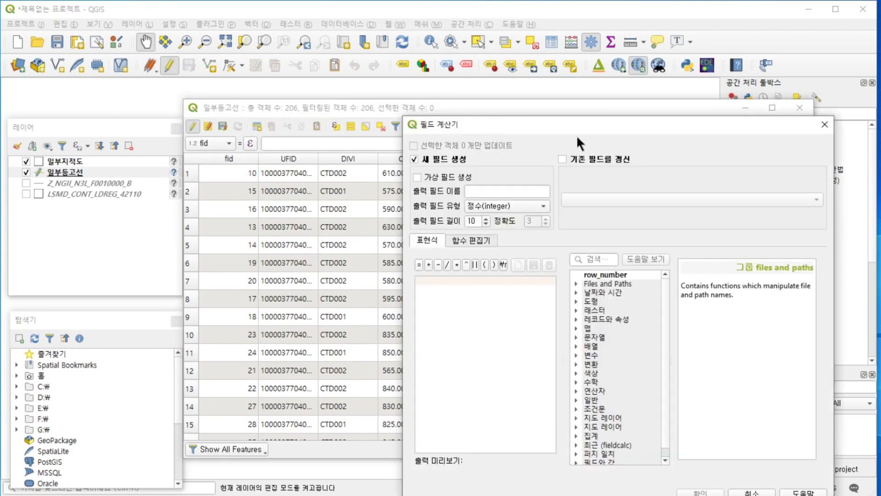
pyautogui.moveTo(577, 124); pyautogui.dragTo(530, 104)
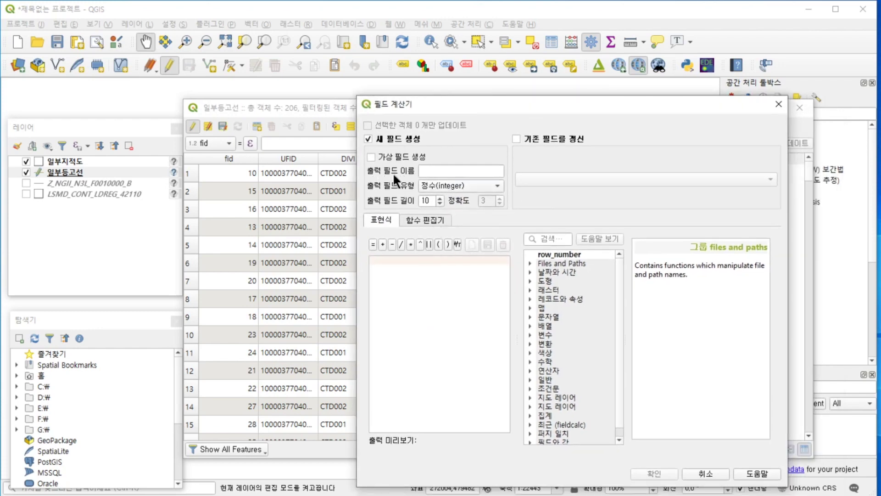
pyautogui.click(438, 173)
pyautogui.write('재')
pyautogui.press('BackSpace')
pyautogui.write('c')
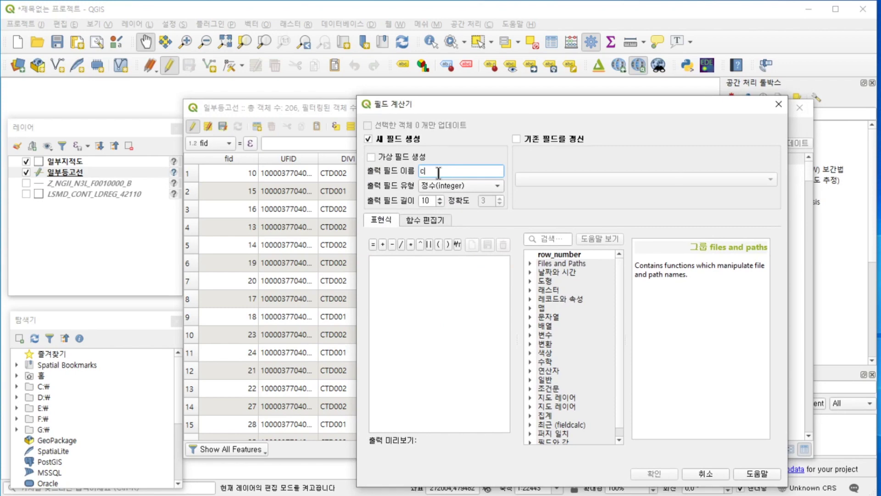
pyautogui.write('ont_int')
pyautogui.scroll(-1, 621, 431)
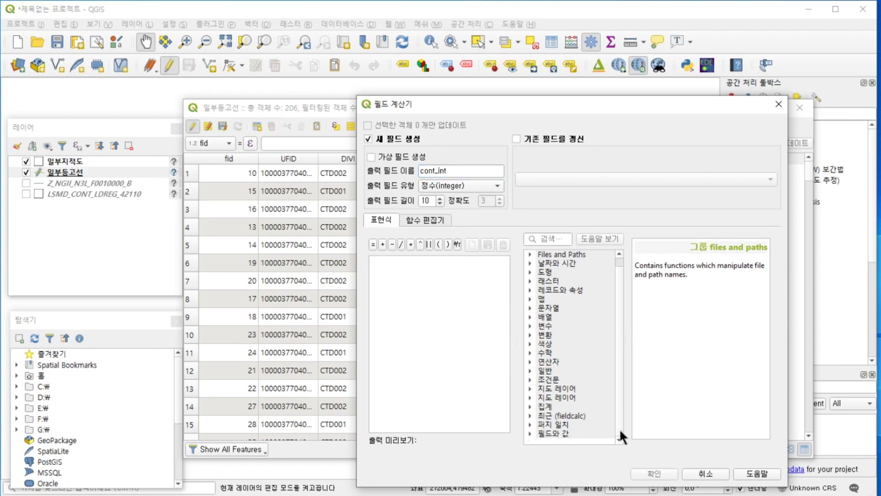
pyautogui.click(528, 432)
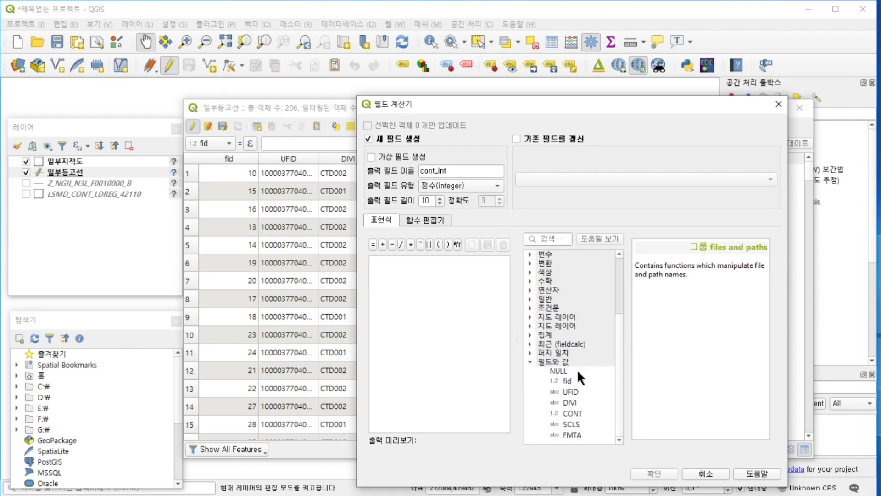
pyautogui.doubleClick(574, 413)
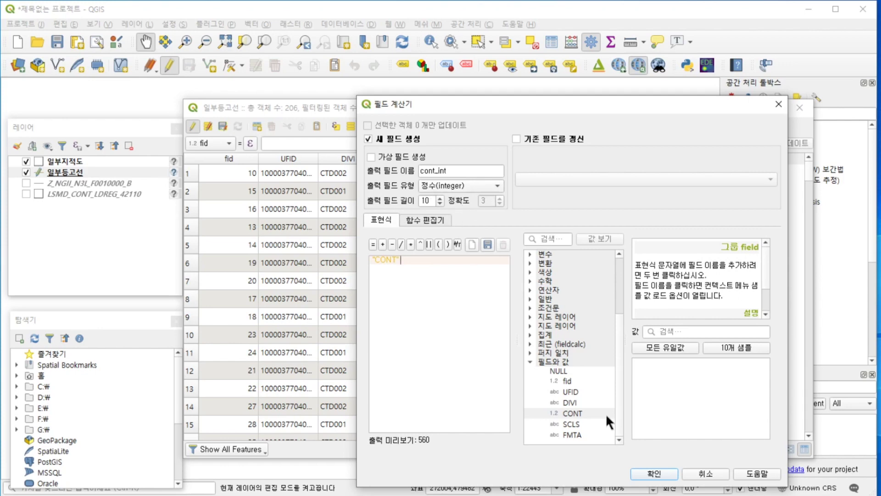
pyautogui.click(655, 476)
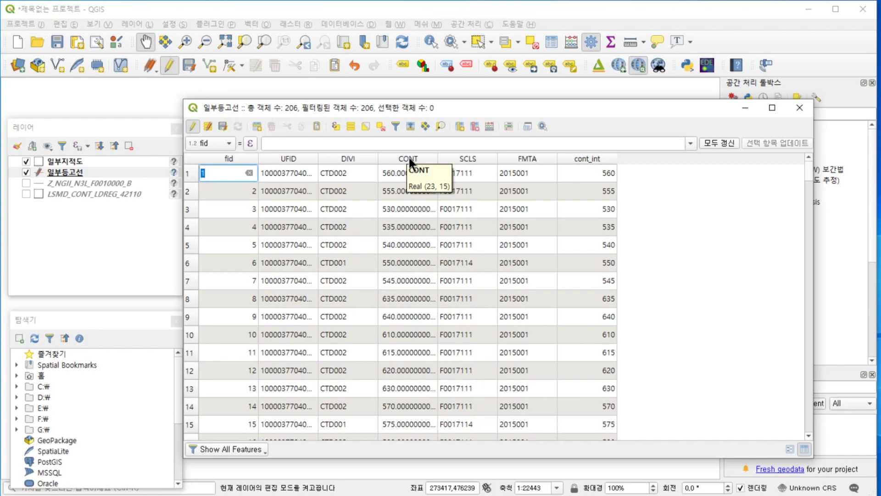
# Step: Save the attribute edits, close the table and hide the 일부지적도 layer
pyautogui.click(221, 127)
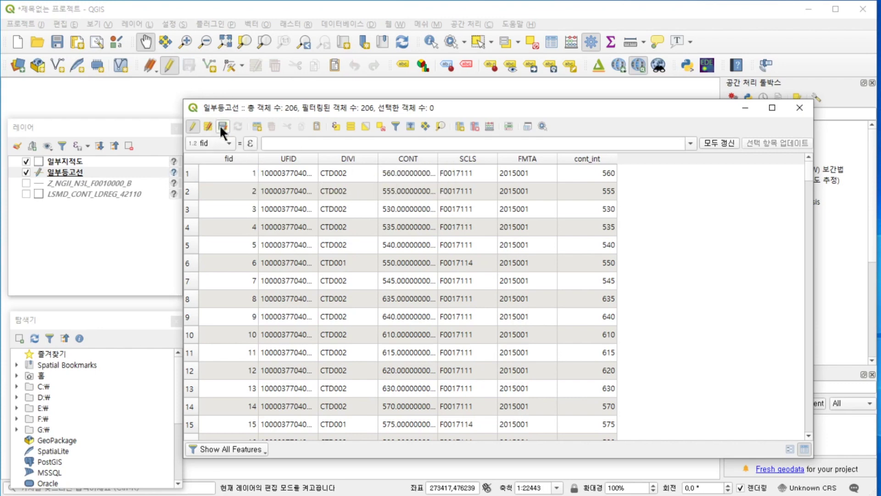
pyautogui.click(800, 108)
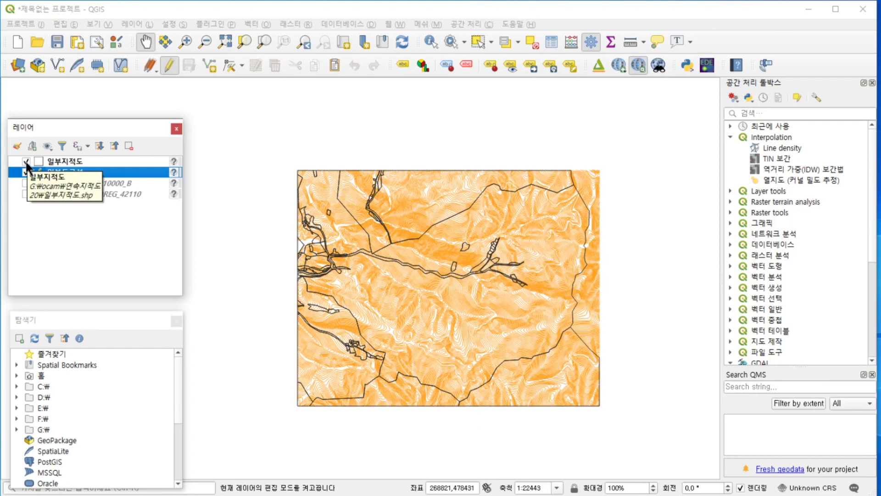
pyautogui.click(26, 161)
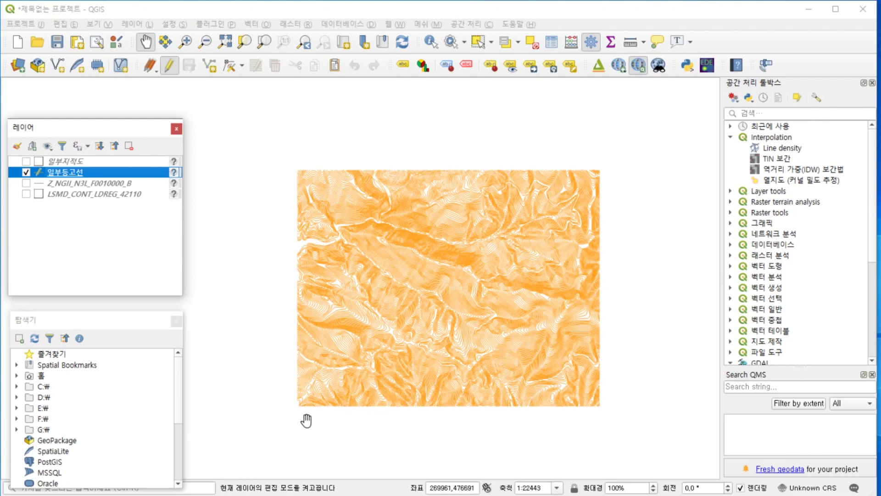
# Step: Start TIN interpolation and add the 일부등고선 layer with attribute cont_int to its input list
pyautogui.doubleClick(772, 158)
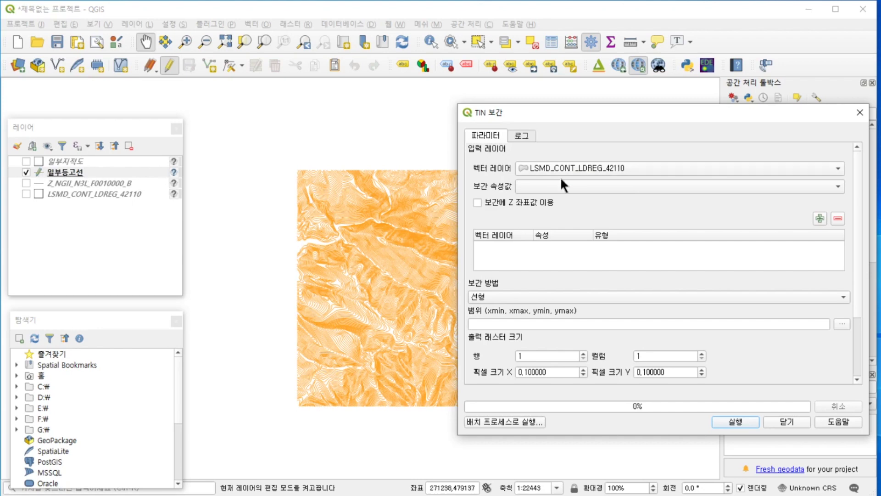
pyautogui.click(580, 166)
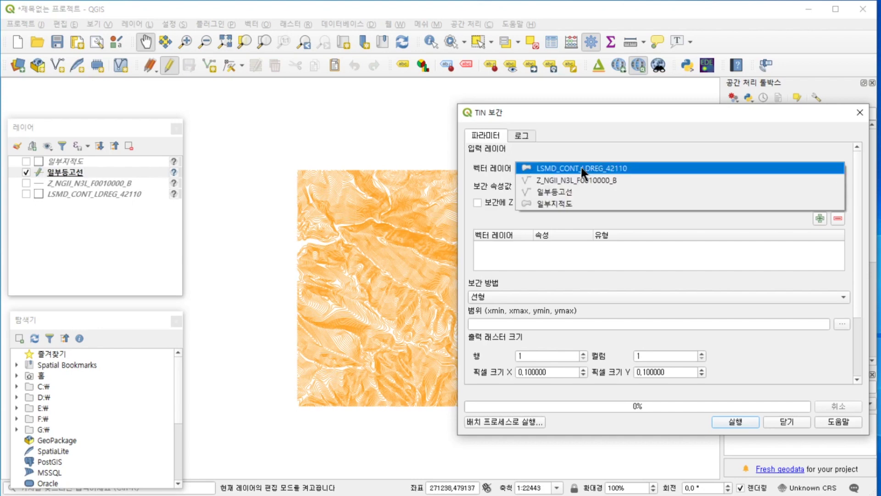
pyautogui.click(570, 192)
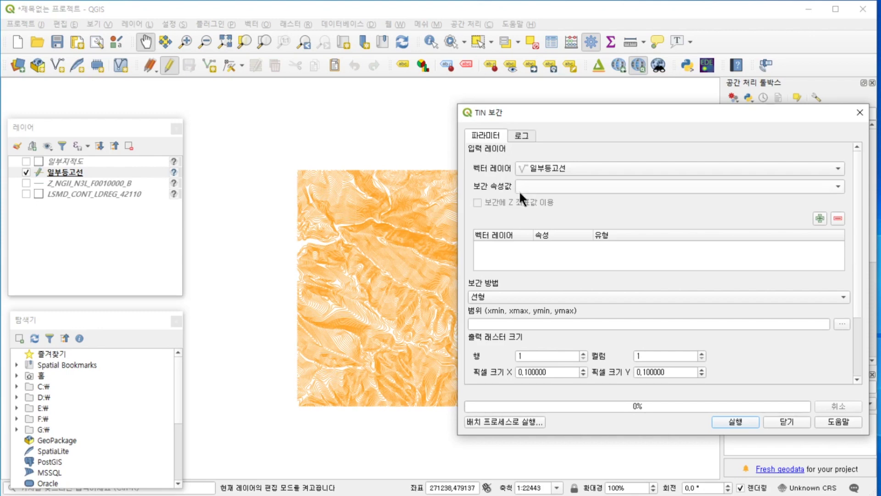
pyautogui.click(806, 186)
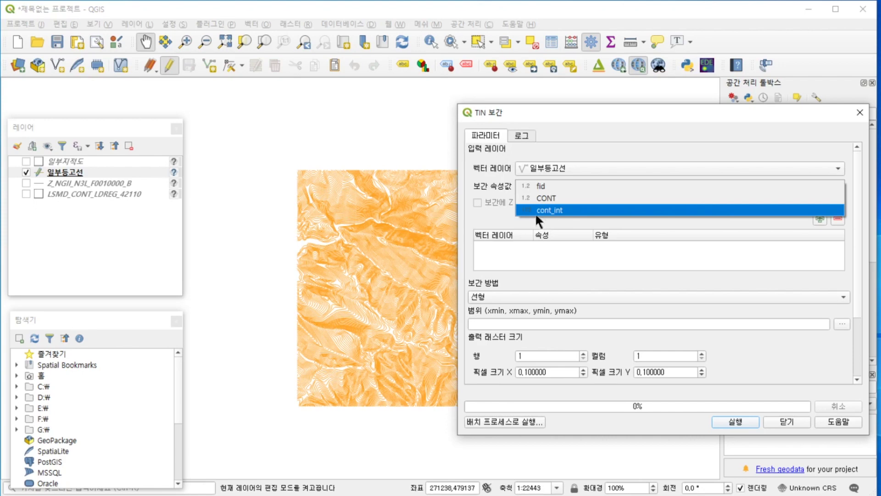
pyautogui.click(561, 209)
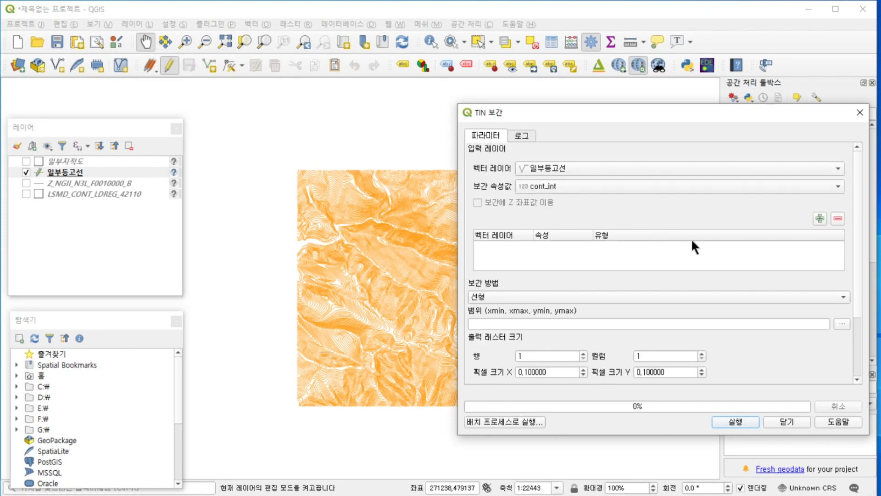
pyautogui.click(820, 219)
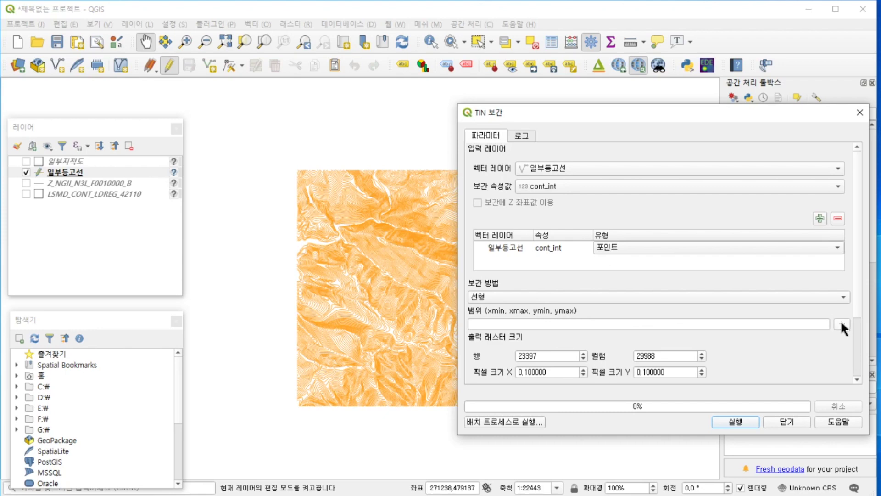
# Step: Set the TIN interpolation extent to that of the 일부등고선 layer
pyautogui.moveTo(735, 115); pyautogui.dragTo(645, 109)
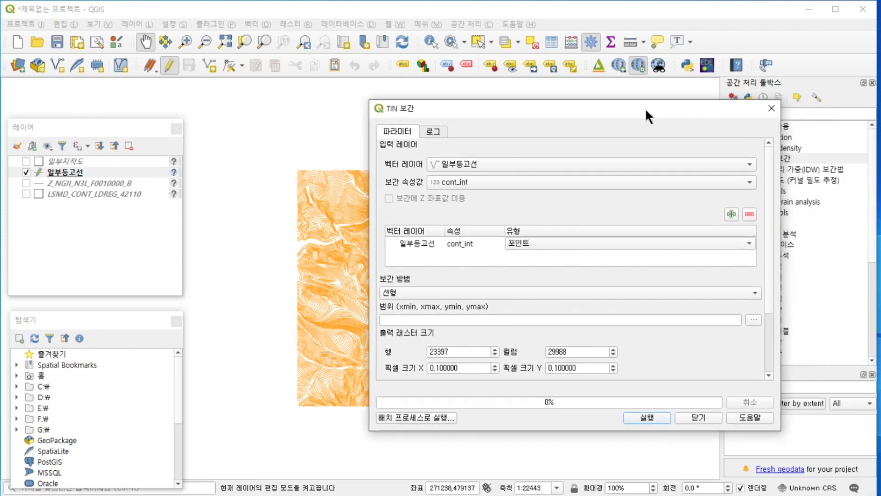
pyautogui.click(753, 320)
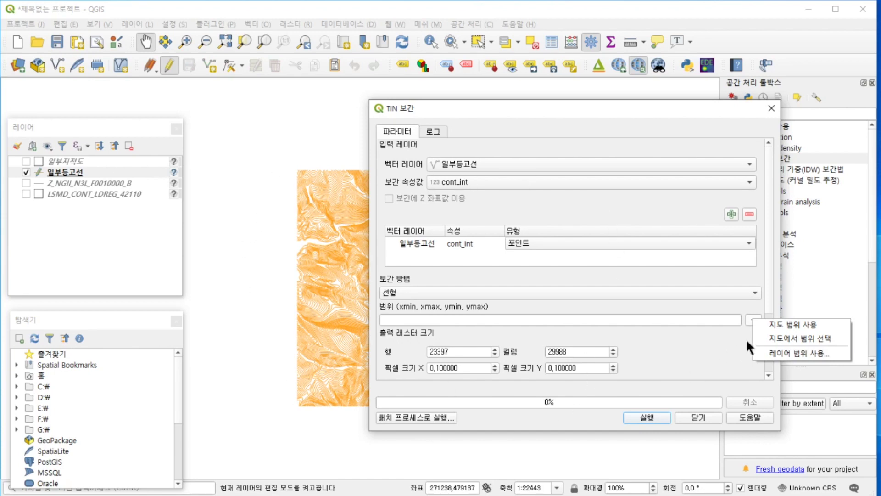
pyautogui.click(801, 353)
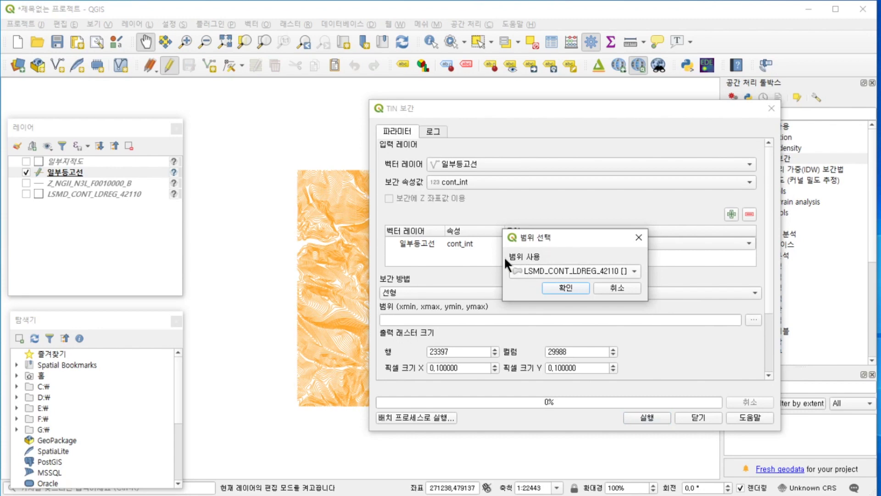
pyautogui.click(563, 271)
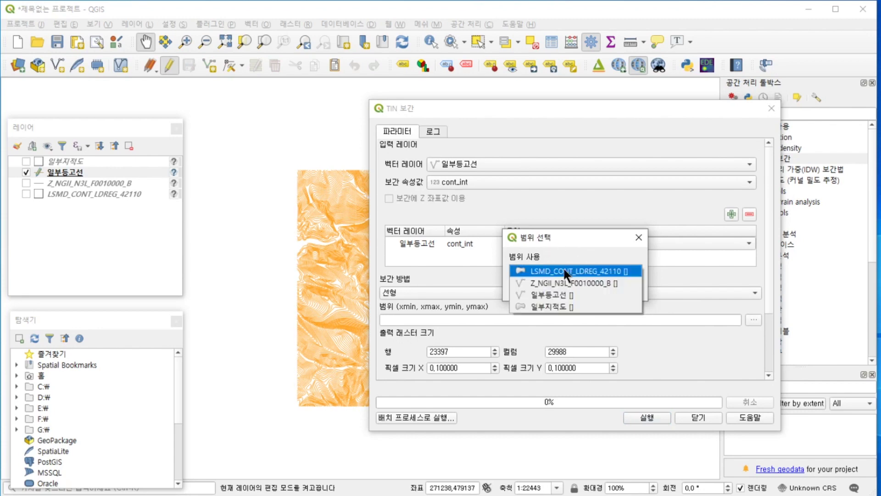
pyautogui.click(556, 299)
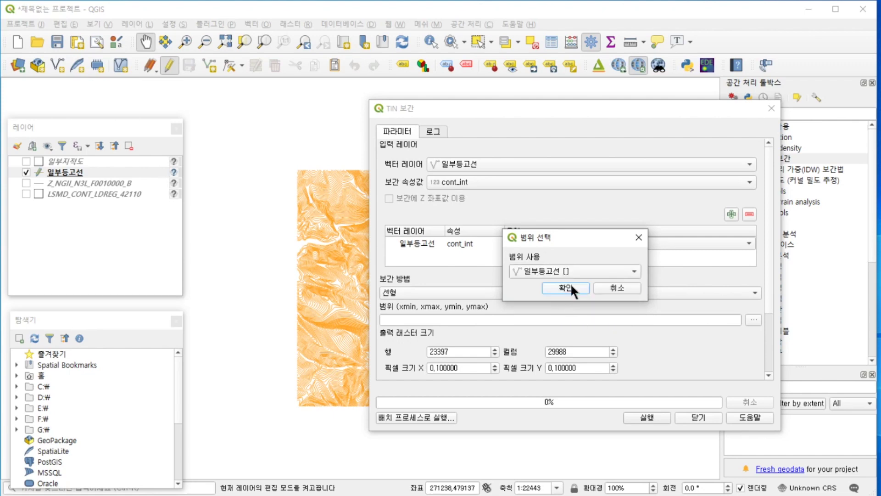
pyautogui.click(571, 289)
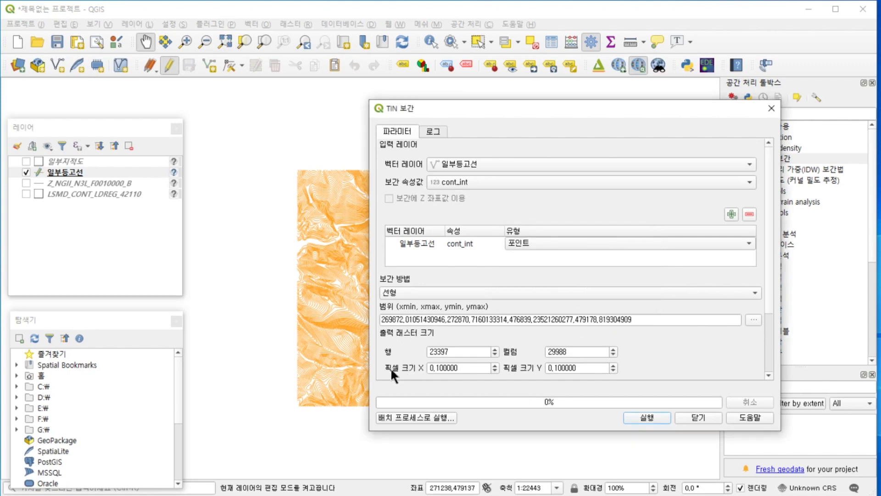
# Step: Set the output pixel size to 2, run the TIN interpolation and close its dialog
pyautogui.moveTo(389, 368)
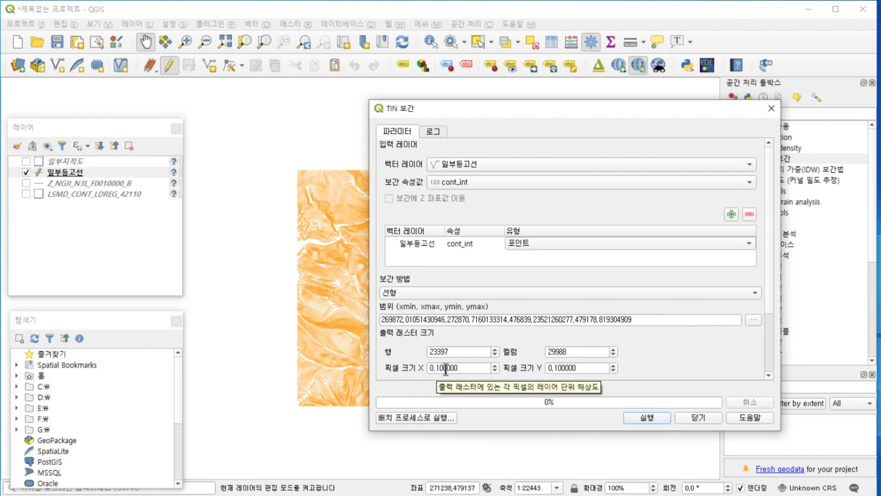
pyautogui.moveTo(459, 368); pyautogui.dragTo(419, 370)
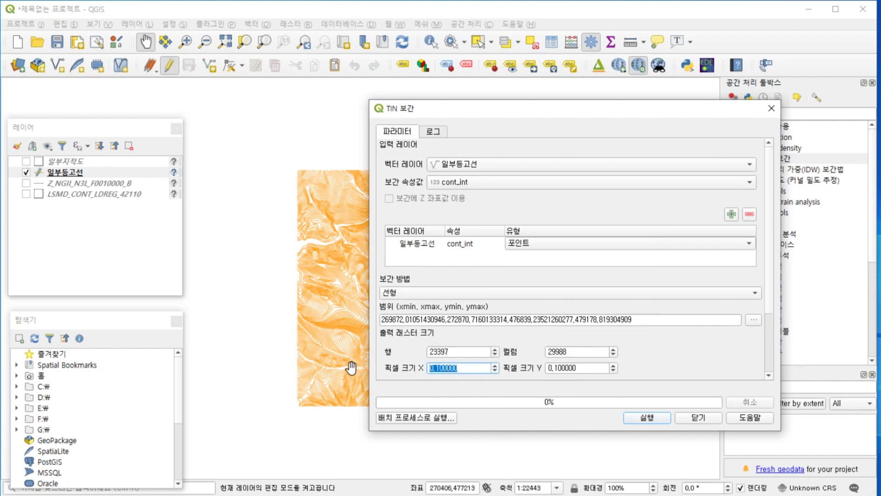
pyautogui.write('1')
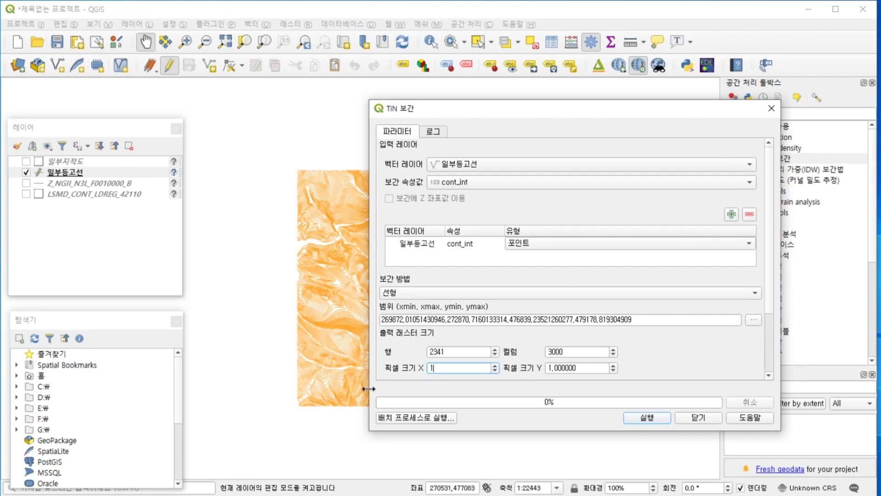
pyautogui.press('BackSpace')
pyautogui.write('2')
pyautogui.click(688, 370)
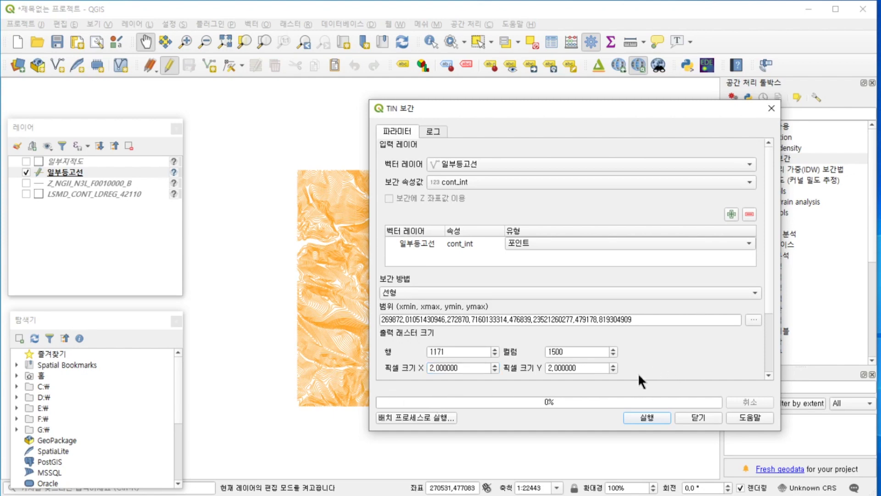
pyautogui.click(654, 417)
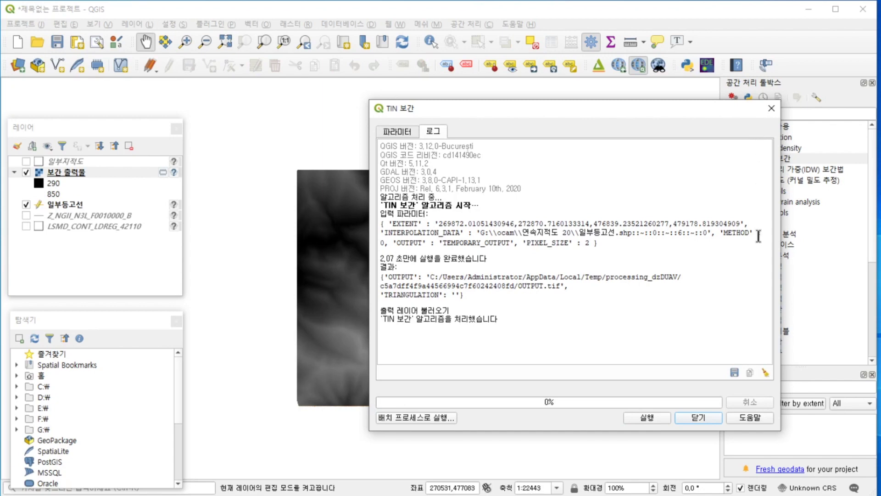
pyautogui.click(697, 416)
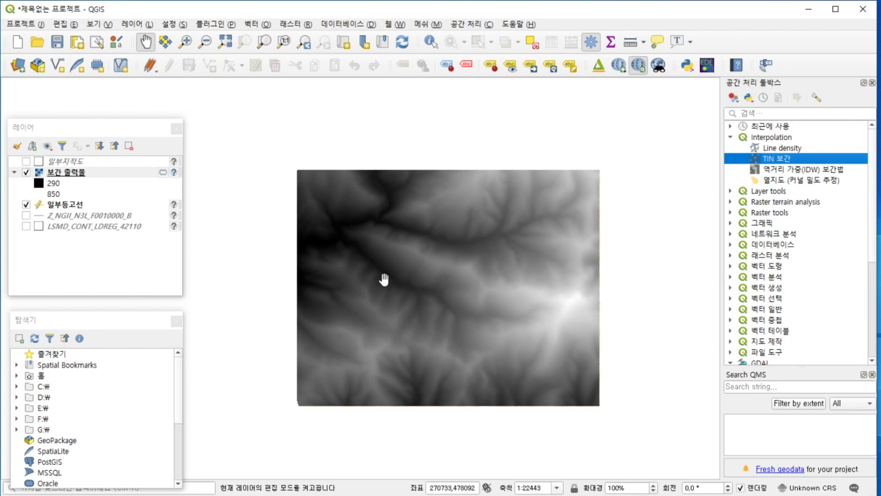
# Step: Inspect the interpolated DEM up close and show the 일부지적도 parcel layer over it
pyautogui.scroll(1, 408, 295)
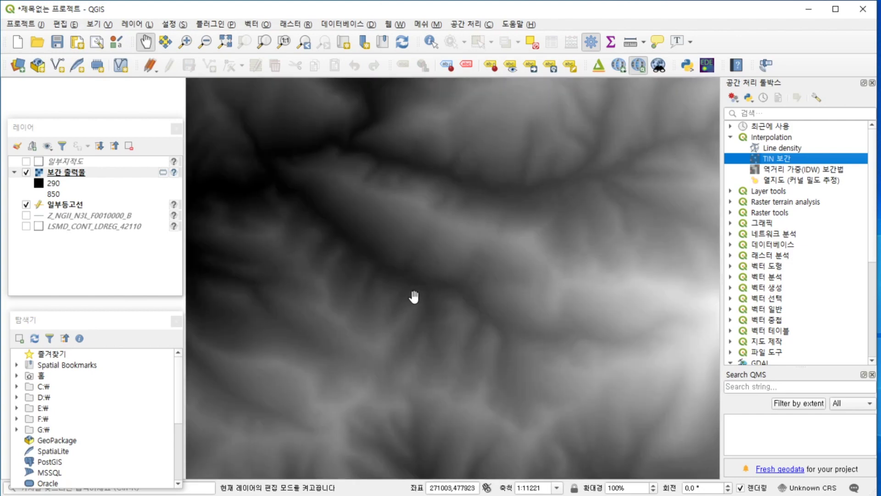
pyautogui.moveTo(559, 338); pyautogui.dragTo(505, 338)
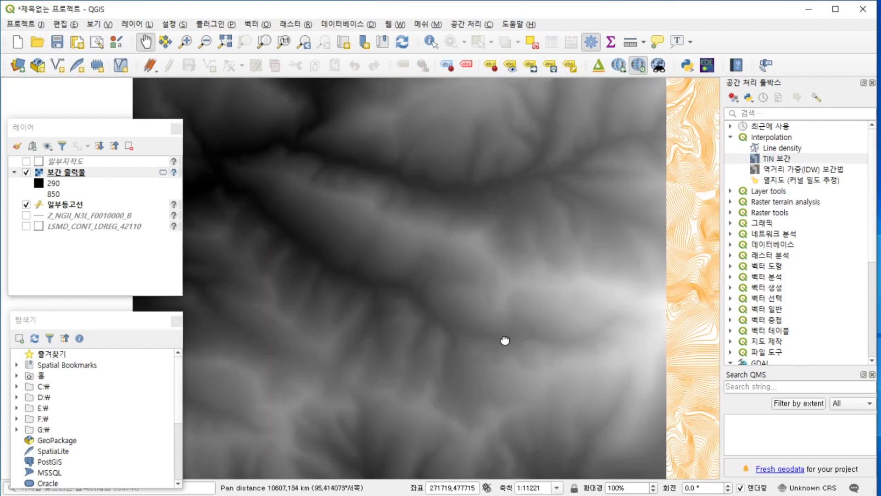
pyautogui.click(27, 160)
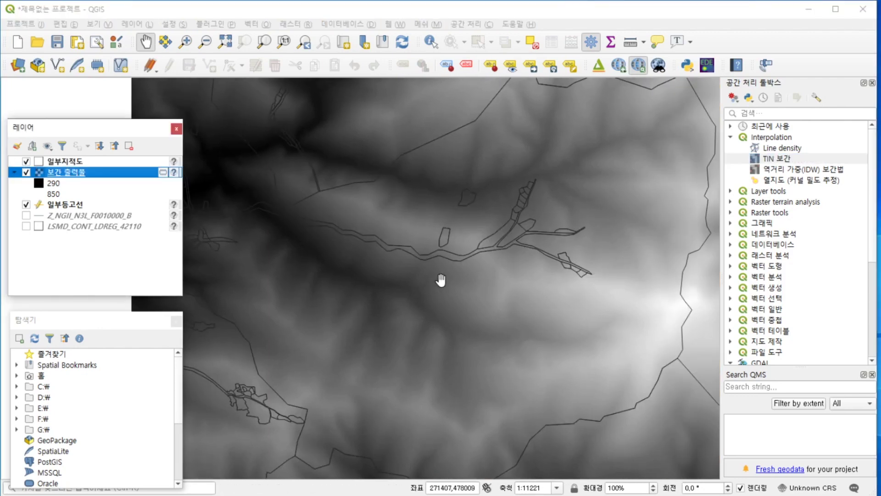
pyautogui.moveTo(662, 307); pyautogui.dragTo(643, 321)
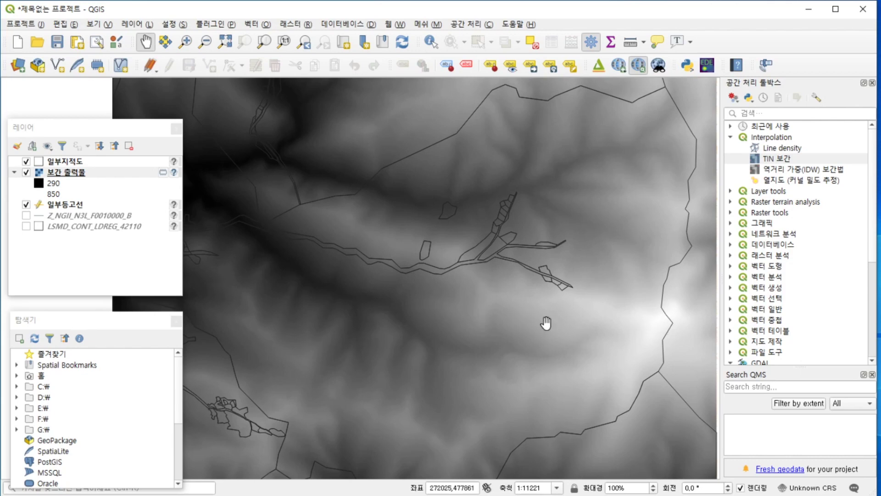
# Step: Move the 일부등고선 contour layer above the 보간 출력물 raster and inspect the overlay
pyautogui.click(60, 207)
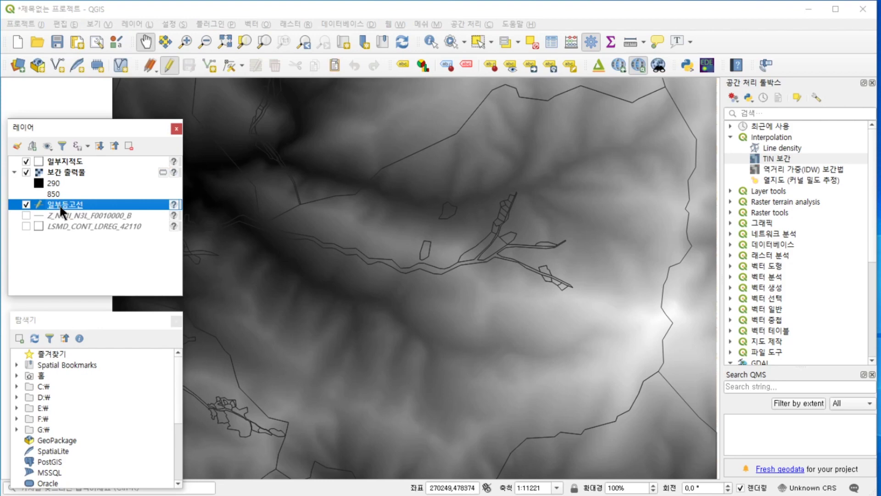
pyautogui.moveTo(65, 202); pyautogui.dragTo(66, 168)
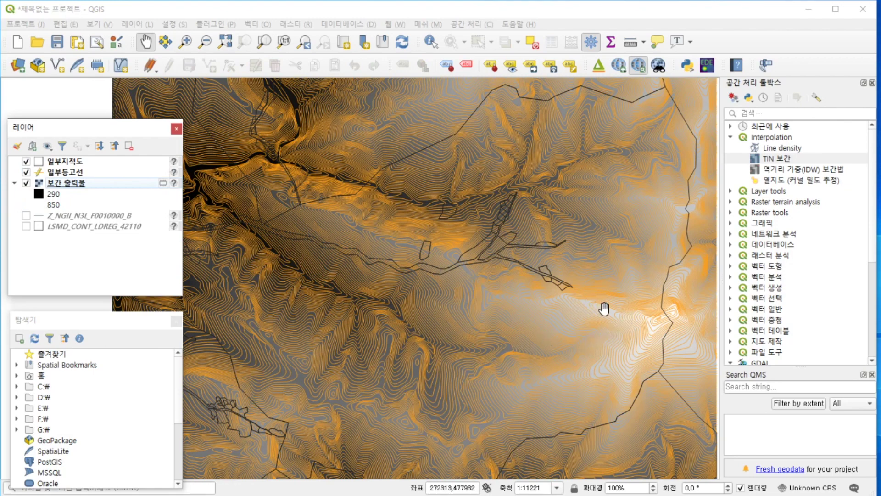
pyautogui.scroll(-1, 580, 311)
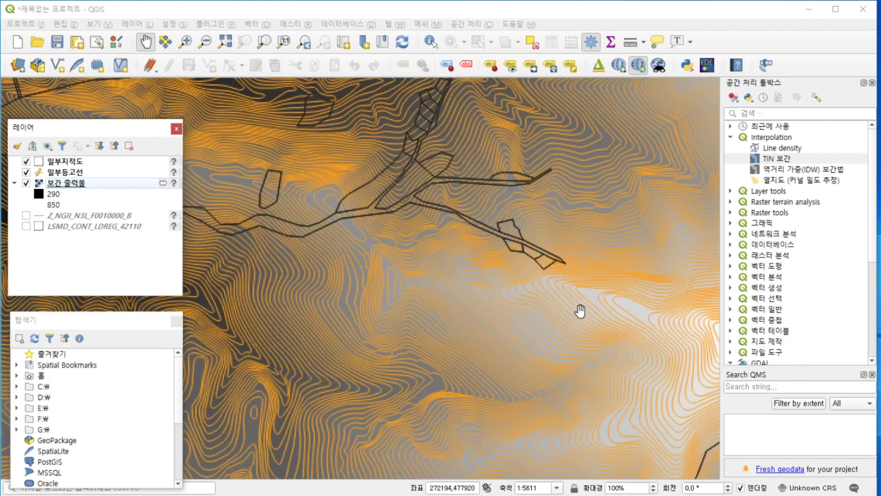
pyautogui.scroll(1, 582, 311)
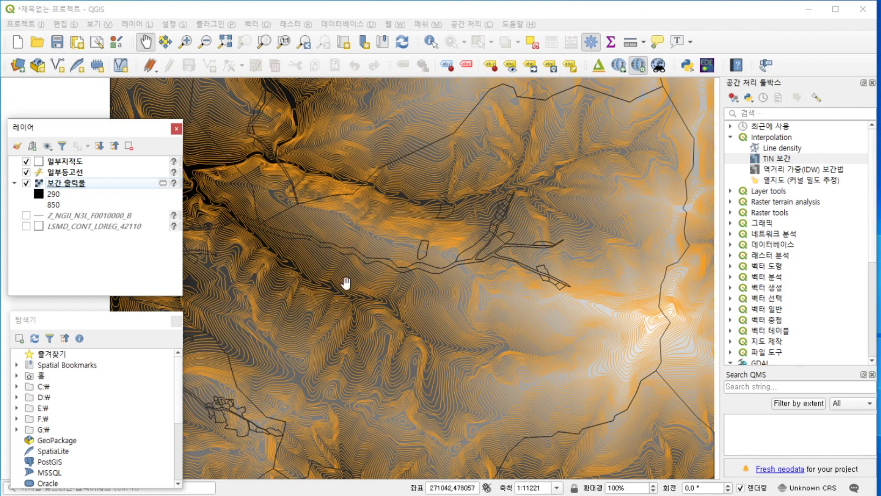
# Step: Set the 일부지적도 layer's labelling to Single Labels using the jibun field
pyautogui.click(75, 161)
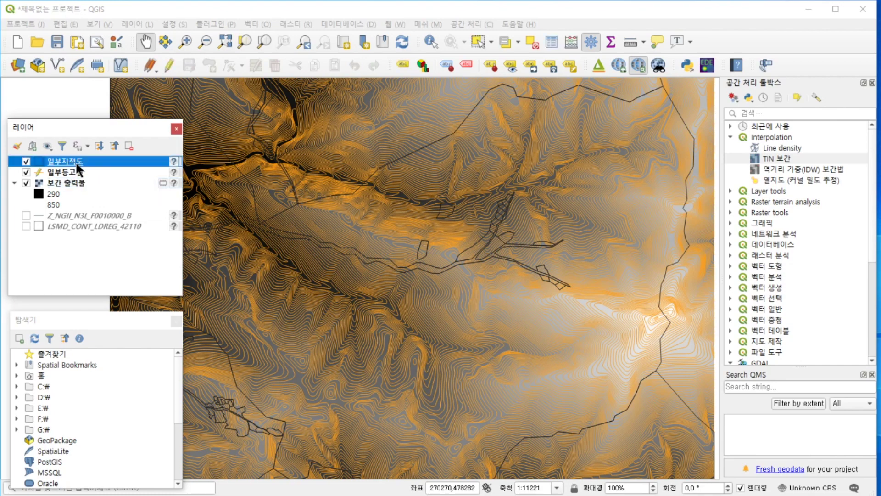
pyautogui.rightClick(75, 160)
pyautogui.click(133, 402)
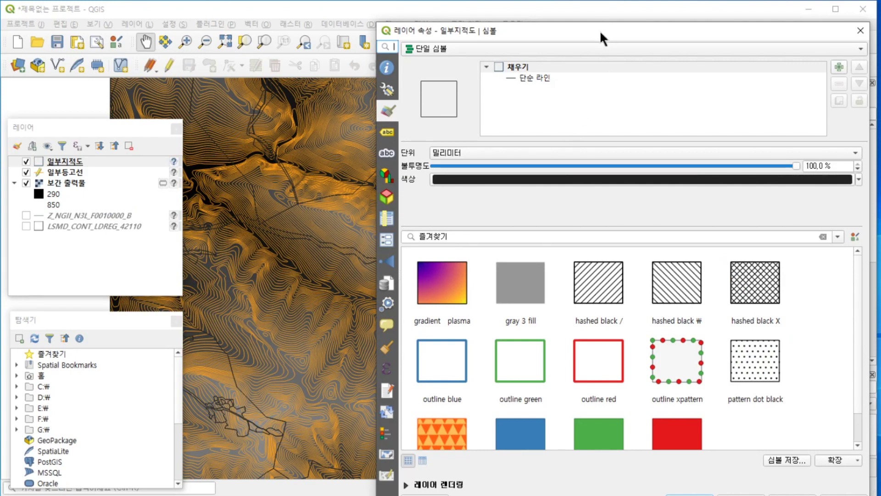
pyautogui.moveTo(599, 30); pyautogui.dragTo(558, 21)
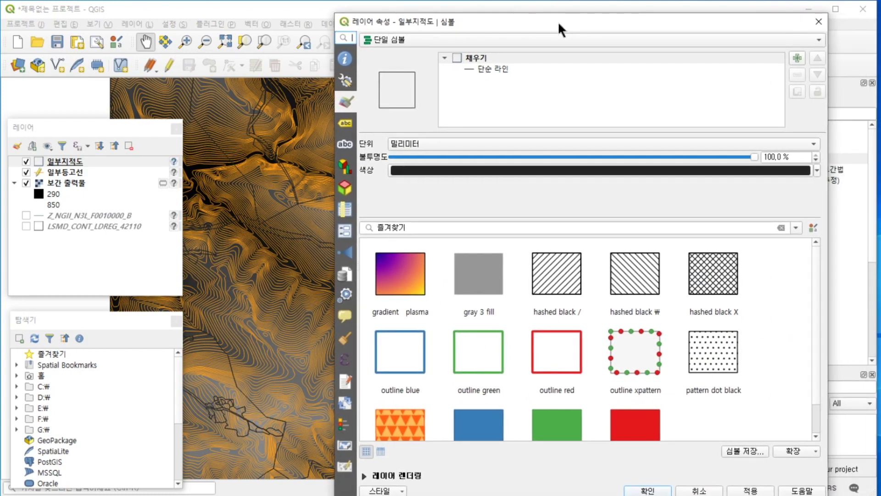
pyautogui.click(348, 121)
pyautogui.click(425, 38)
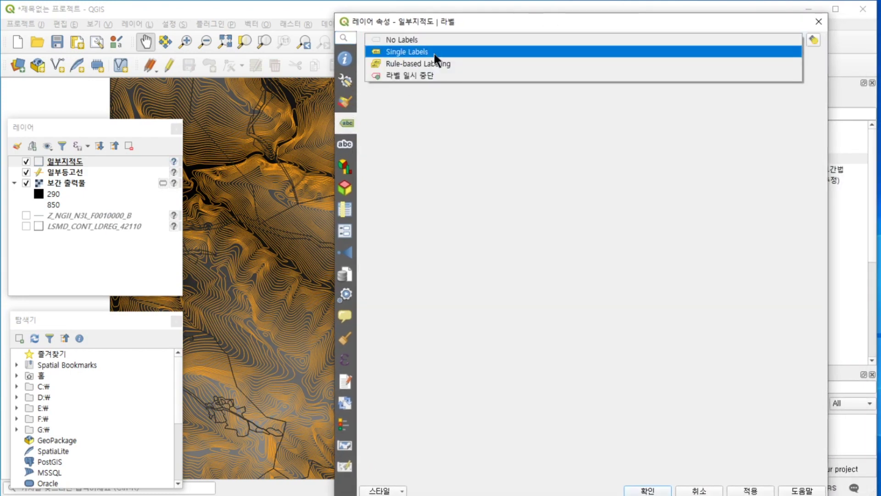
pyautogui.click(434, 52)
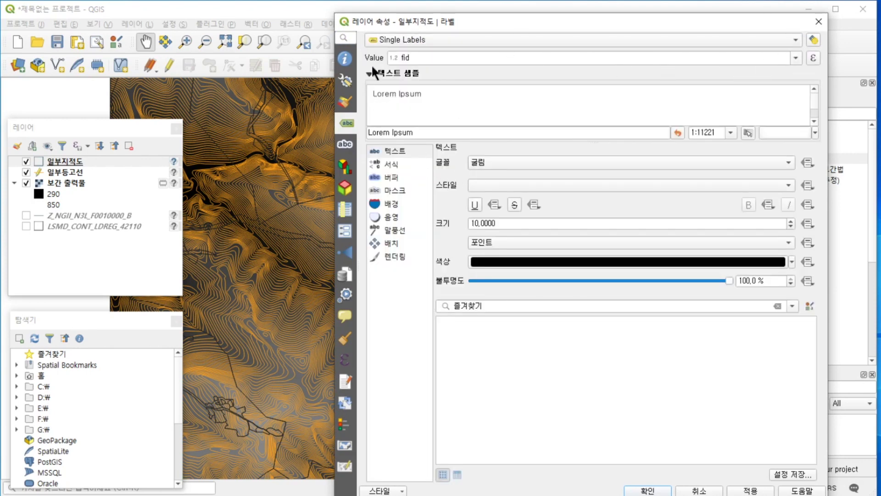
pyautogui.click(794, 58)
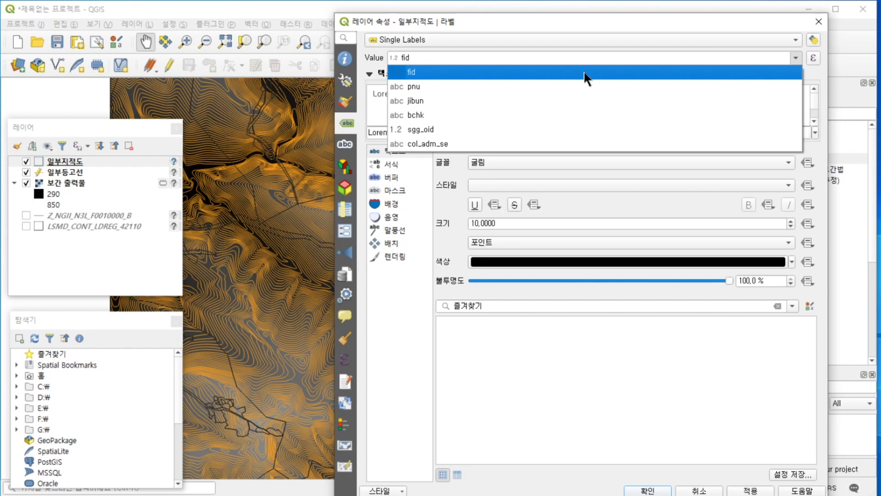
pyautogui.click(481, 104)
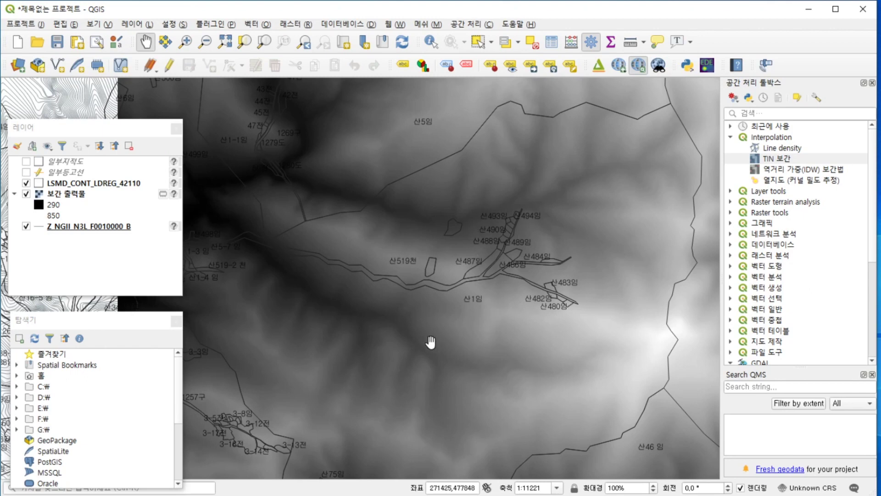
# Step: Show the 일부등고선 layer and set its labelling to Single Labels using the cont_int field
pyautogui.scroll(1, 507, 291)
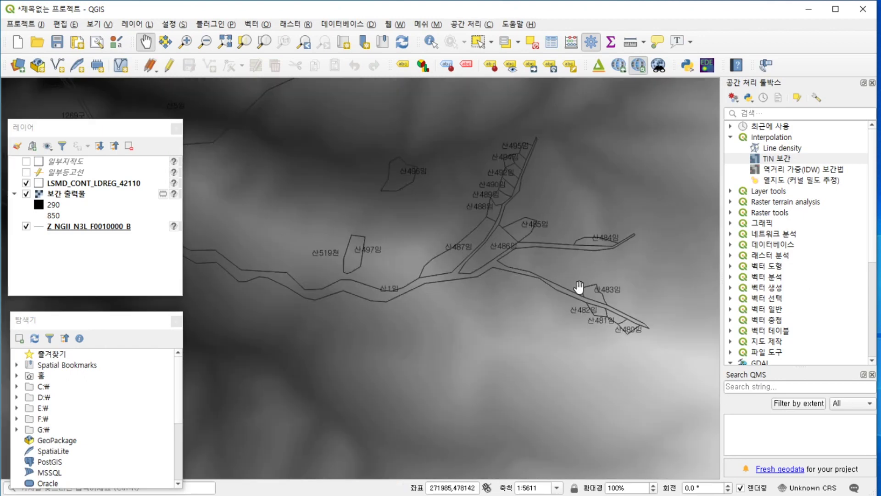
pyautogui.click(24, 171)
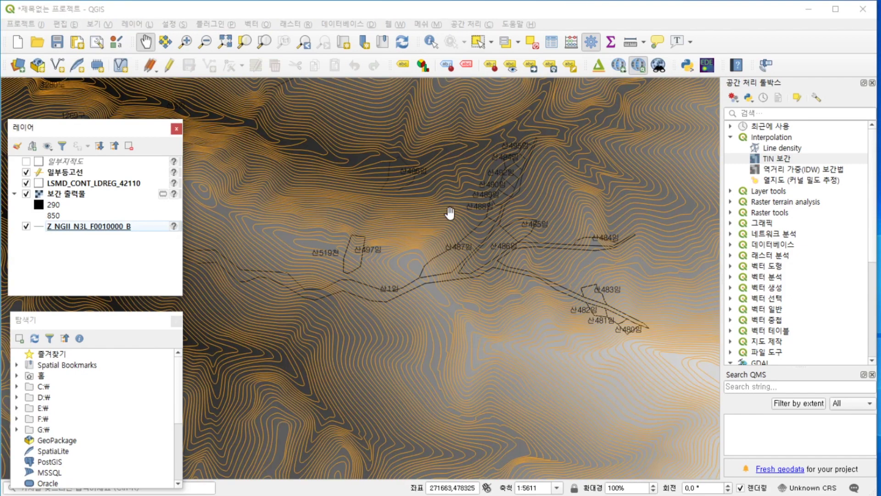
pyautogui.rightClick(72, 170)
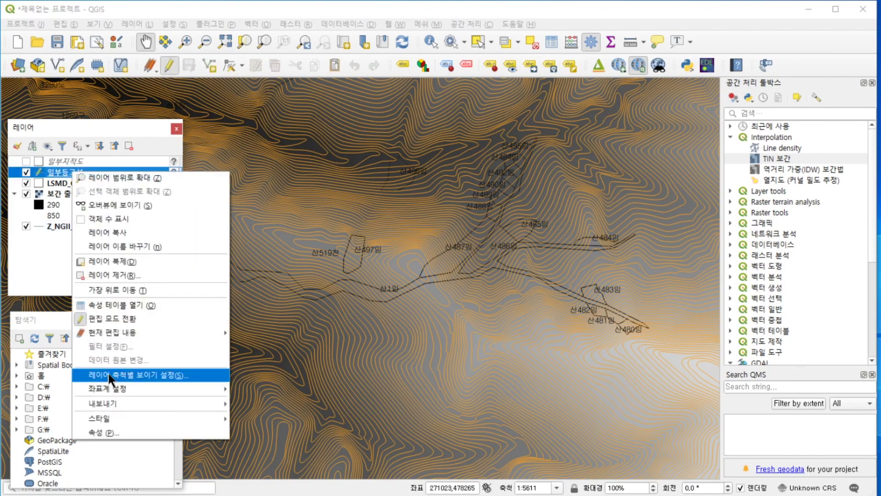
pyautogui.click(114, 434)
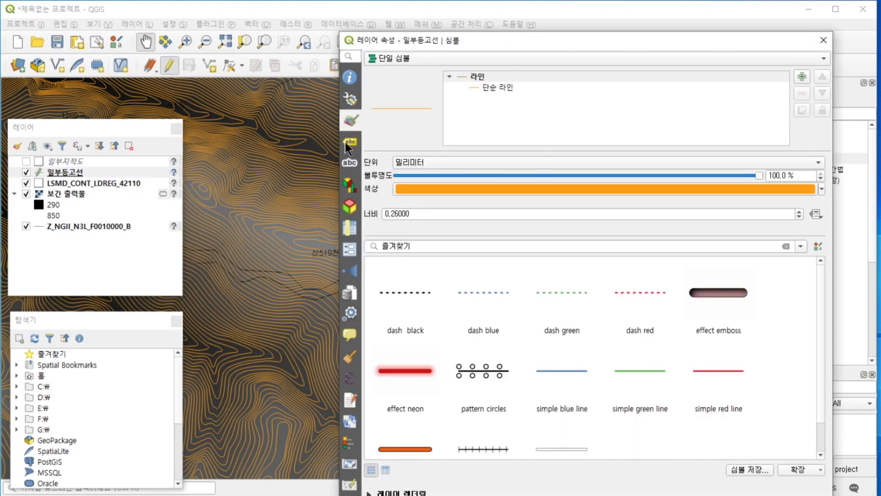
pyautogui.click(349, 142)
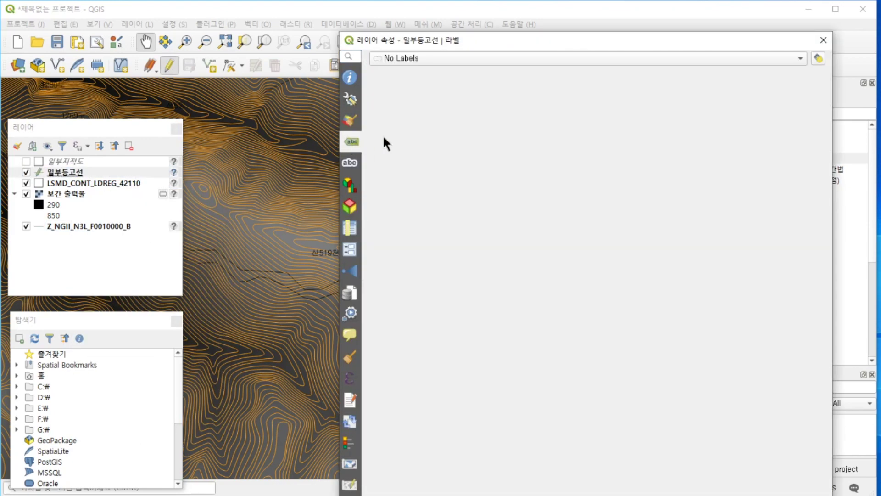
pyautogui.click(435, 58)
pyautogui.click(444, 70)
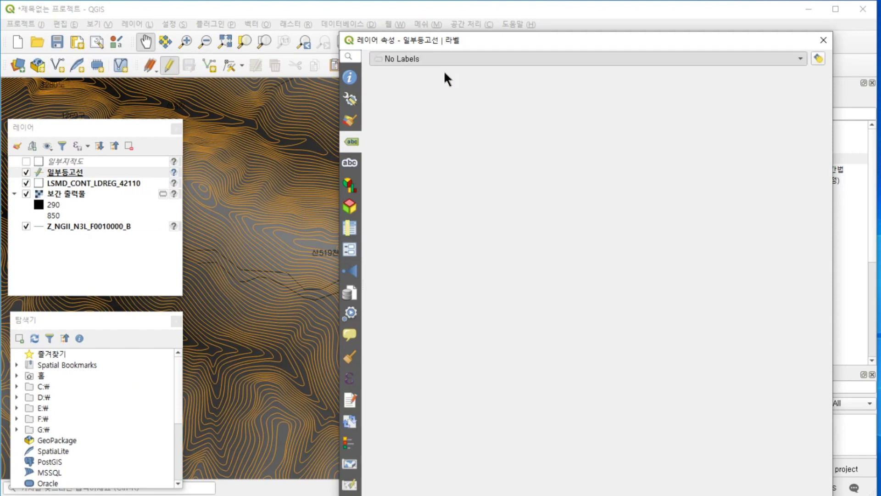
pyautogui.click(799, 74)
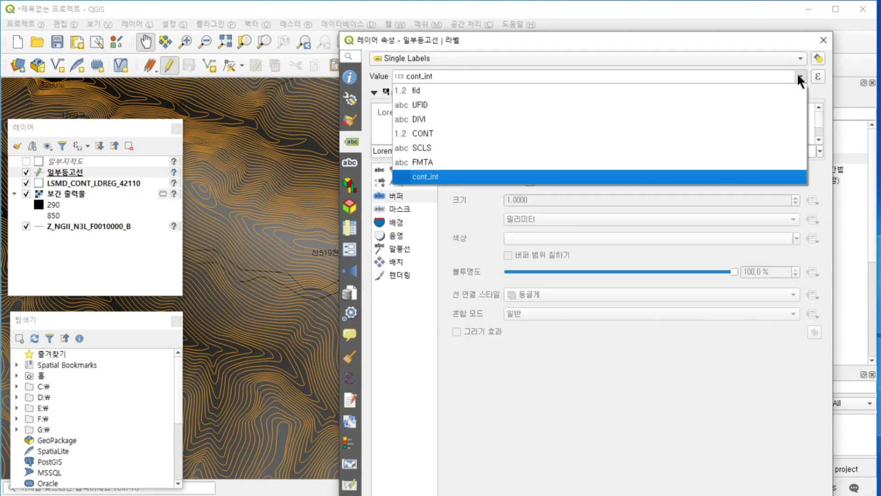
pyautogui.click(421, 177)
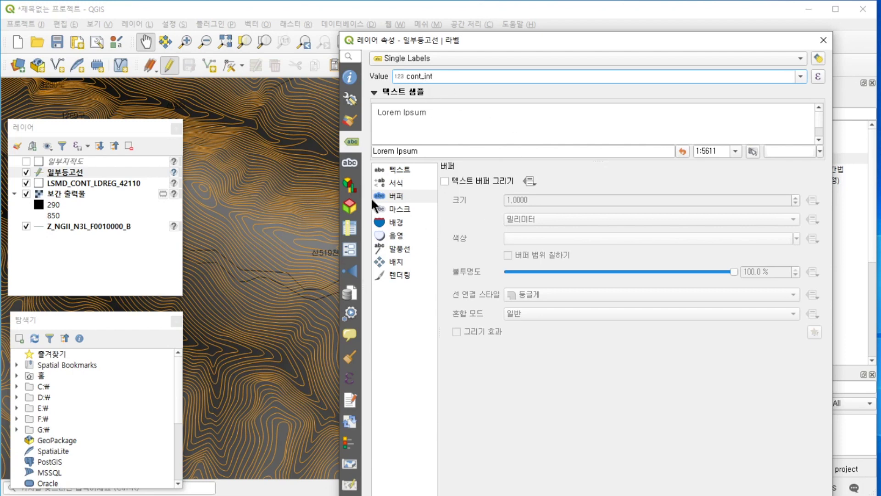
# Step: Set the text colour of the 일부등고선 layer's cont_int labels to red and apply the label settings
pyautogui.click(402, 171)
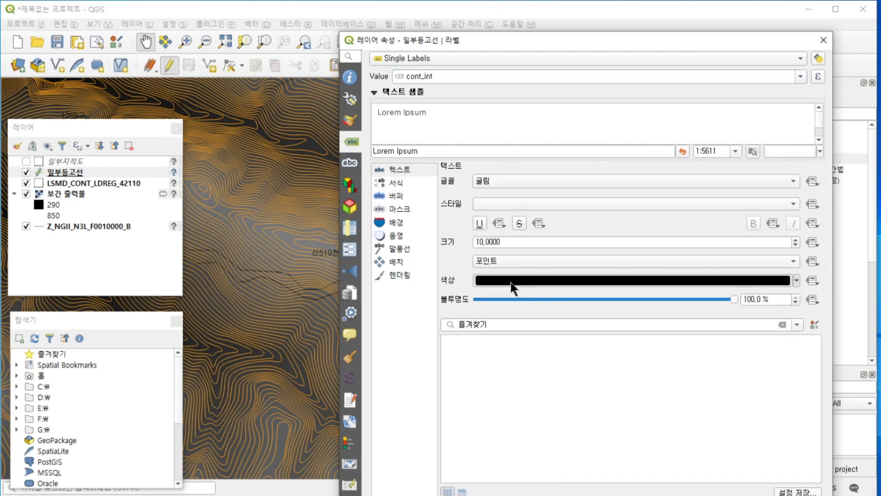
pyautogui.click(510, 283)
pyautogui.click(515, 289)
pyautogui.click(659, 426)
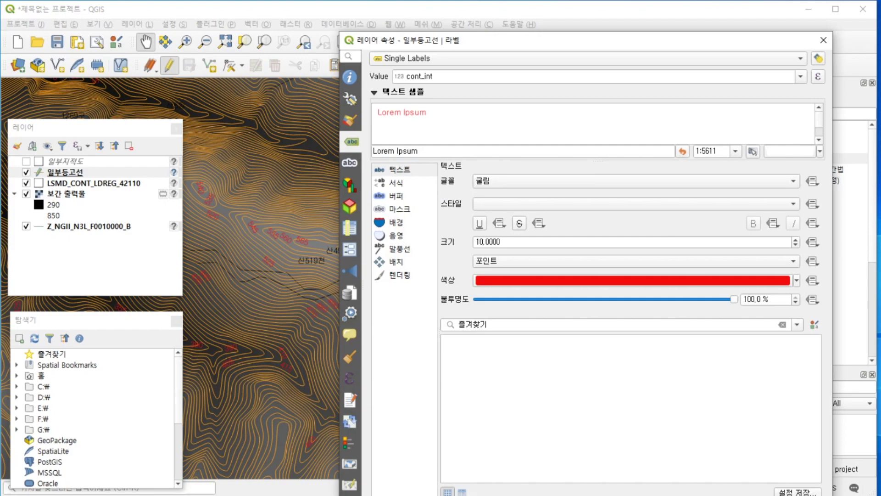
pyautogui.press('Return')
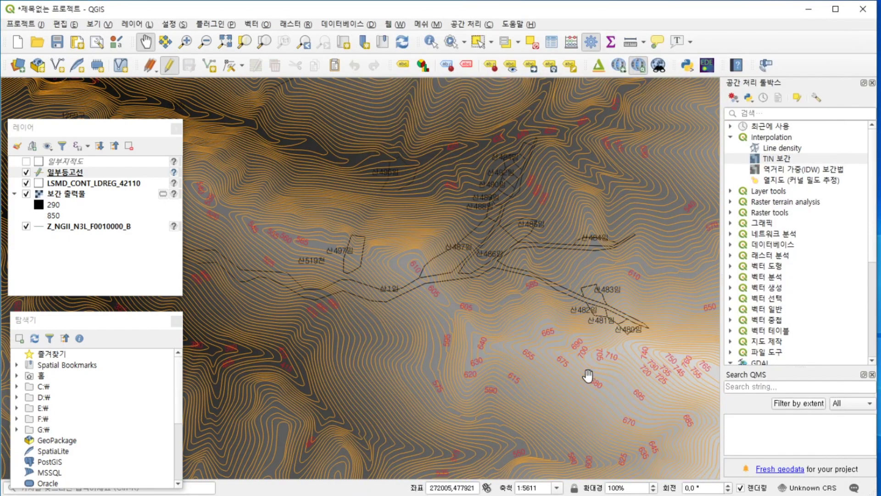
# Step: Hide the 일부등고선, LSMD_CONT_LDREG_42110 and Z_NGII_N3L_F0010000_B layers, leaving only the 보간 출력물 raster displayed
pyautogui.scroll(2, 584, 375)
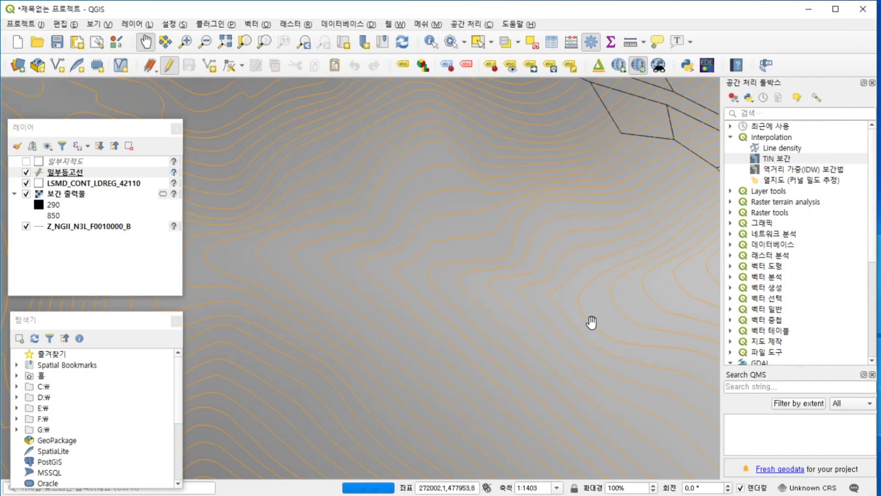
pyautogui.scroll(-2, 390, 270)
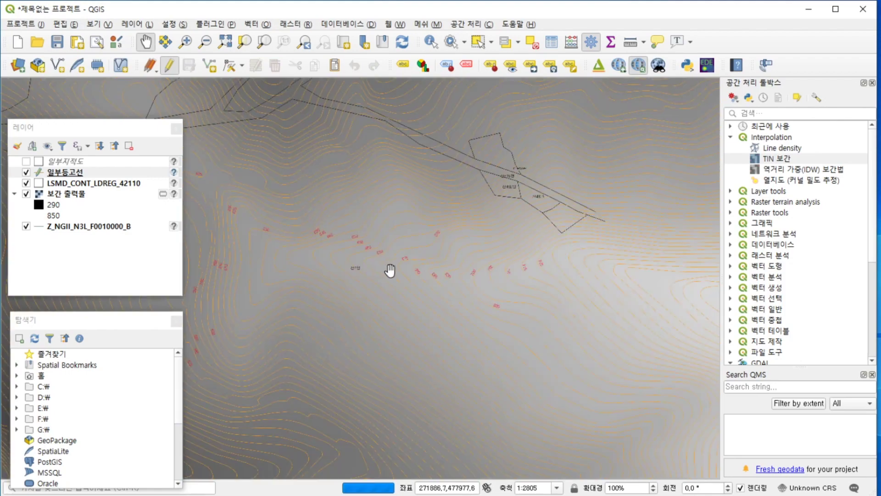
pyautogui.scroll(-1, 543, 269)
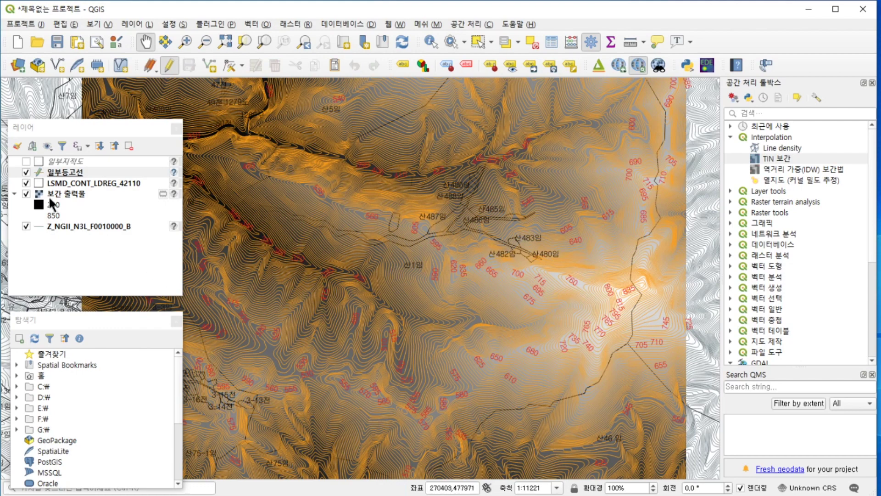
pyautogui.click(26, 171)
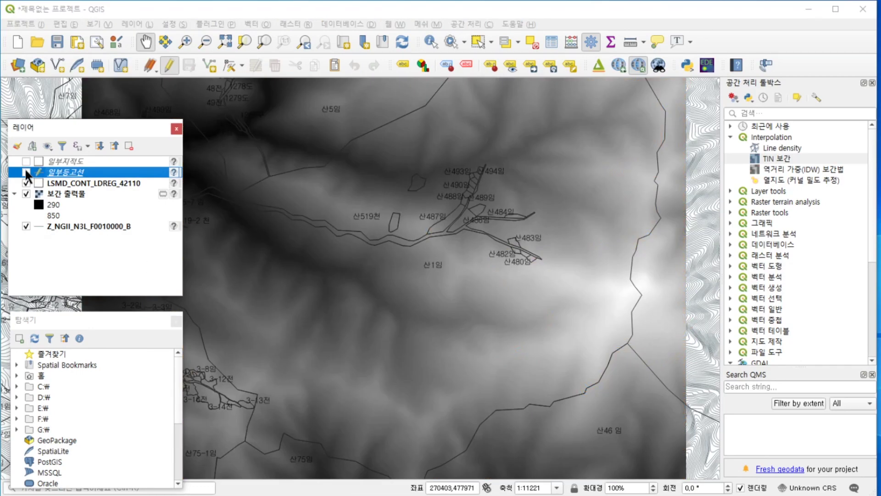
pyautogui.click(27, 172)
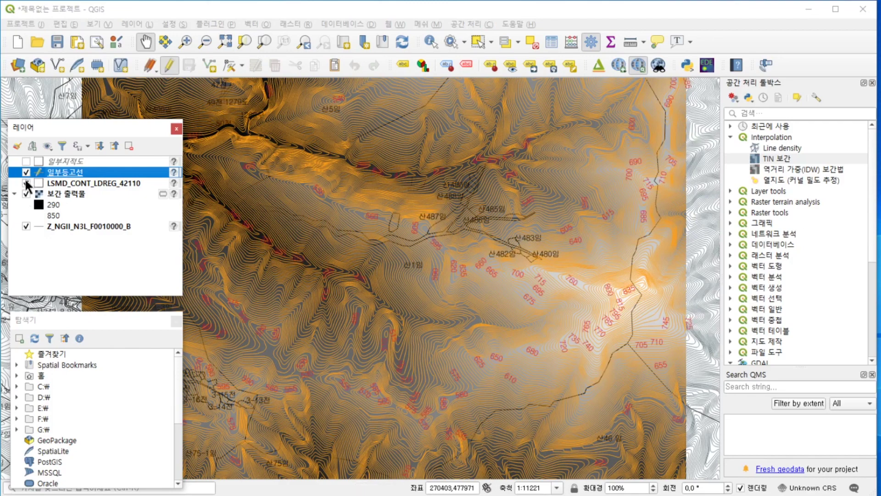
pyautogui.click(26, 173)
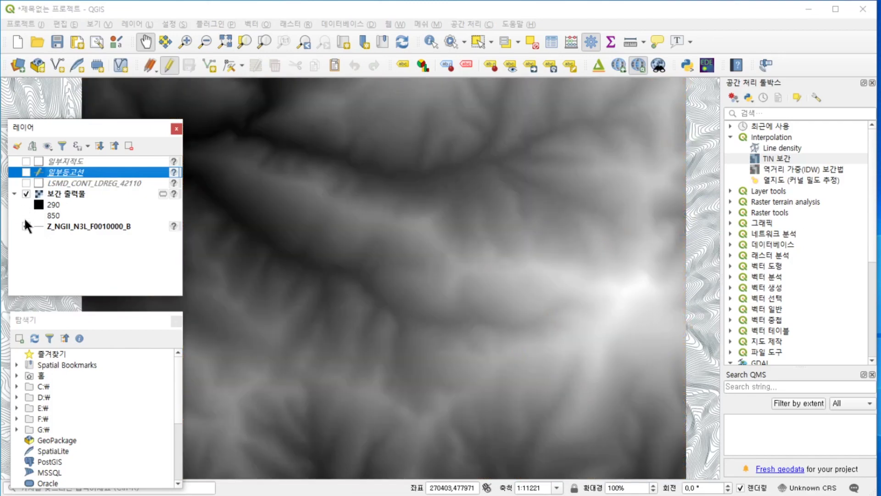
pyautogui.click(26, 225)
pyautogui.scroll(-2, 485, 293)
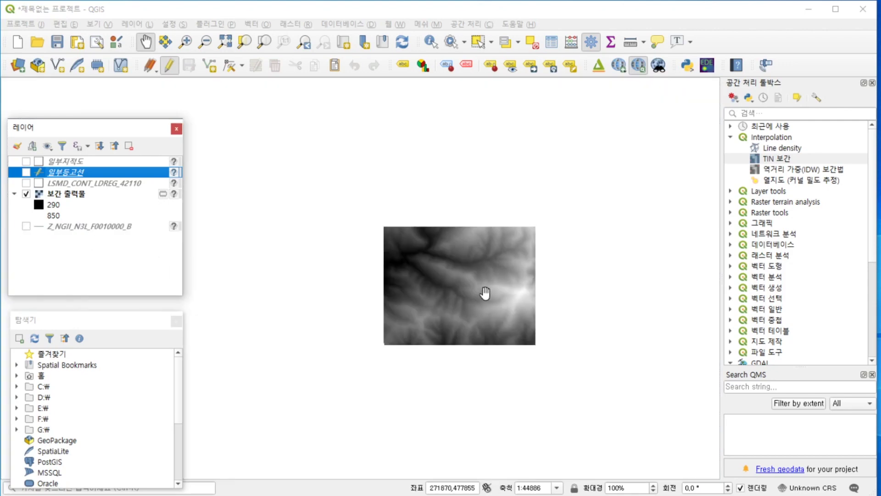
pyautogui.scroll(1, 493, 292)
pyautogui.scroll(1, 432, 267)
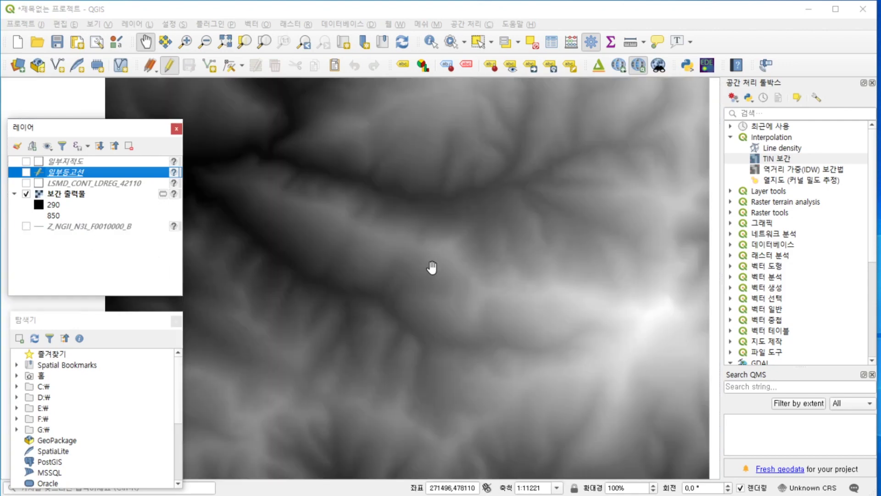
pyautogui.scroll(-1, 432, 268)
pyautogui.scroll(1, 433, 268)
# Step: Enable 색상화 (colorize) with the red colour at 100% strength in the 보간 출력물 raster's symbology and inspect the result
pyautogui.doubleClick(69, 194)
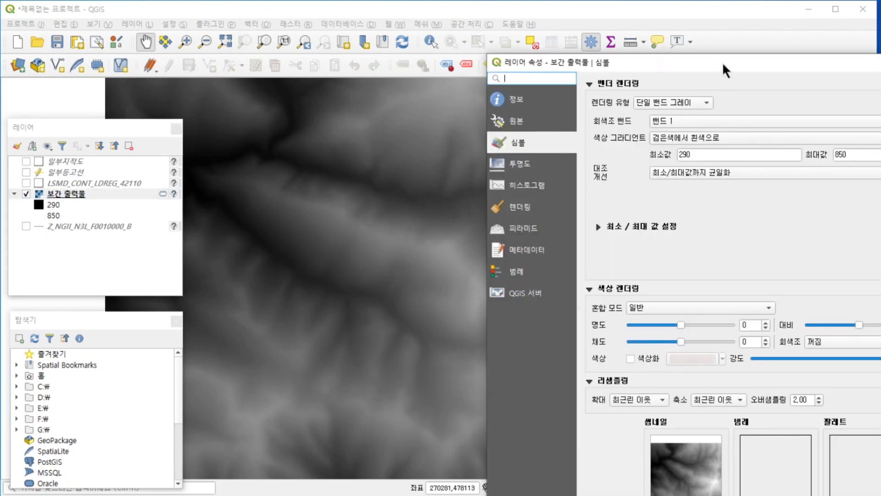
pyautogui.moveTo(723, 62); pyautogui.dragTo(583, 26)
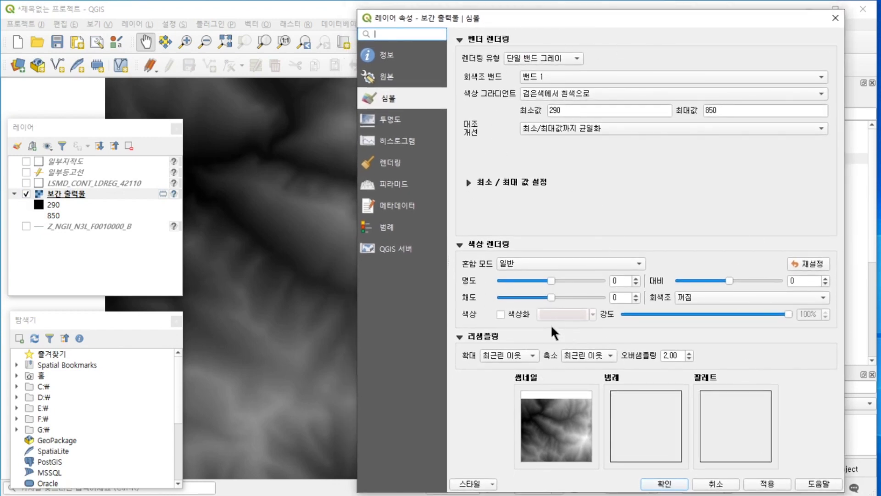
pyautogui.click(500, 314)
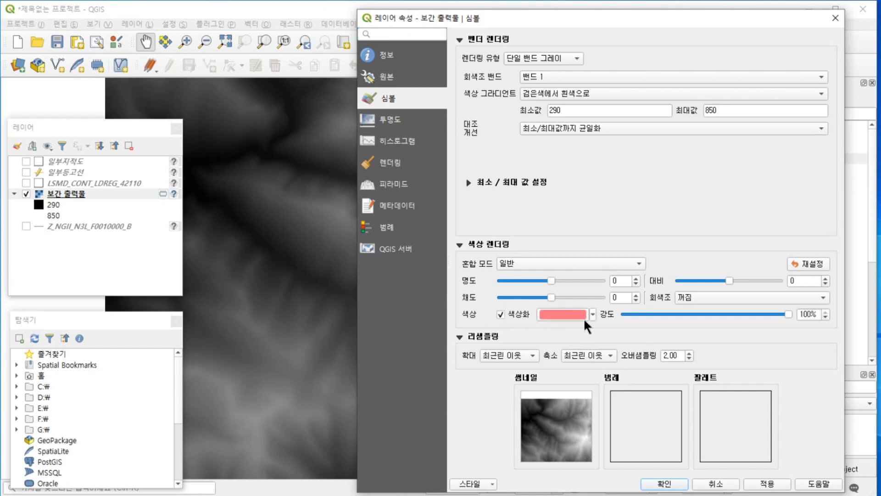
pyautogui.click(670, 485)
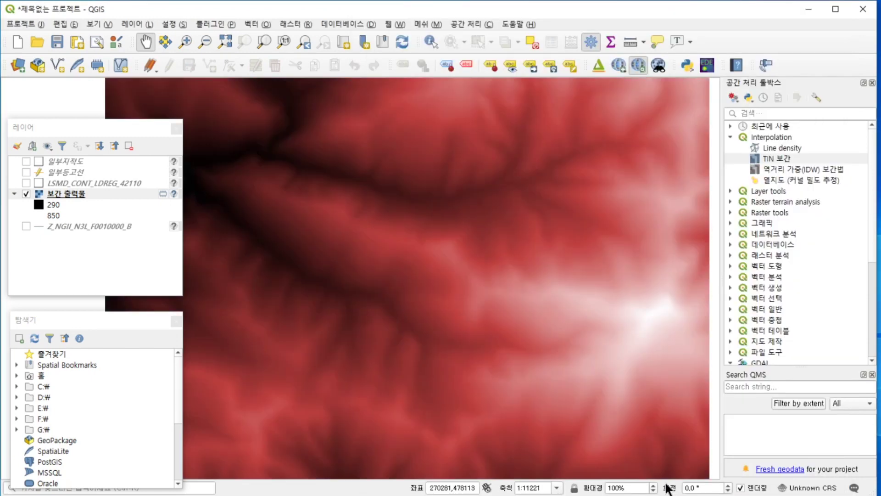
pyautogui.scroll(-2, 428, 289)
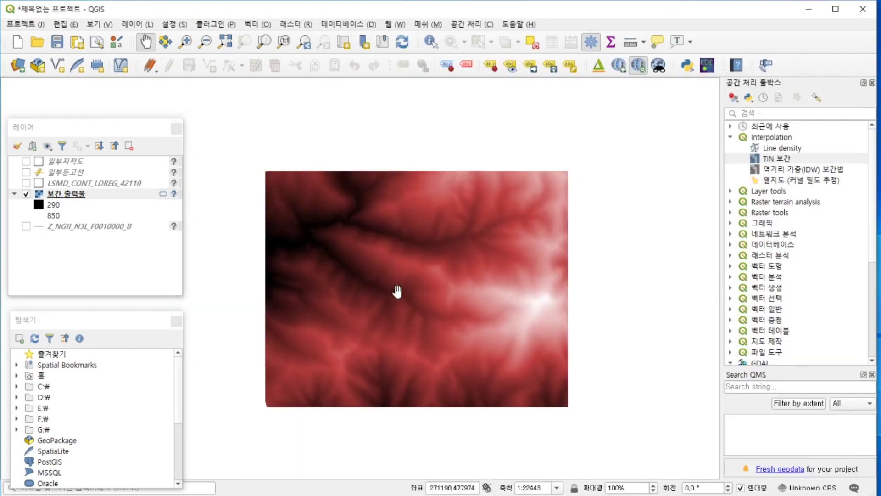
pyautogui.scroll(1, 395, 291)
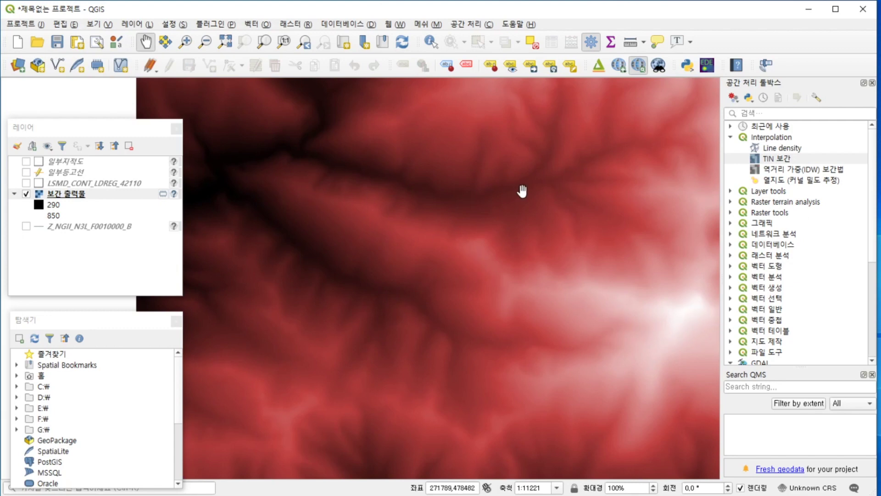
pyautogui.scroll(-1, 563, 244)
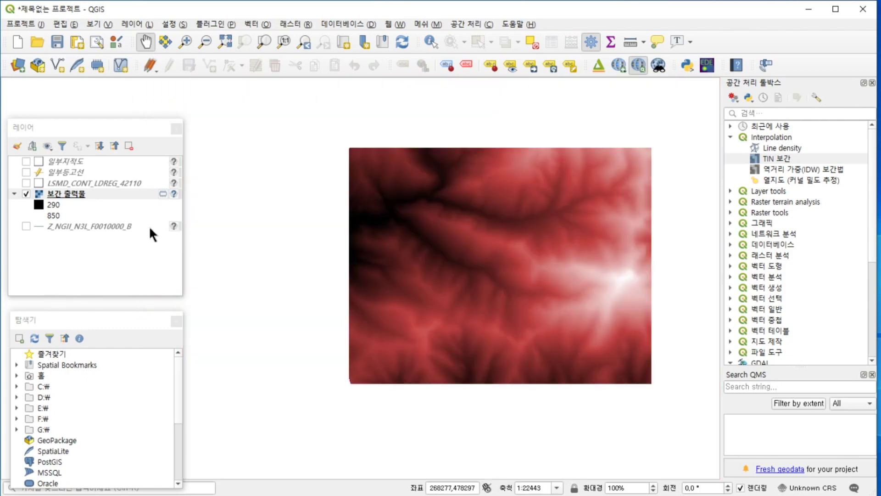
# Step: Show the 일부지적도 parcels over the coloured raster, and swap them for the LSMD_CONT_LDREG_42110 layer
pyautogui.click(78, 161)
pyautogui.press('space')
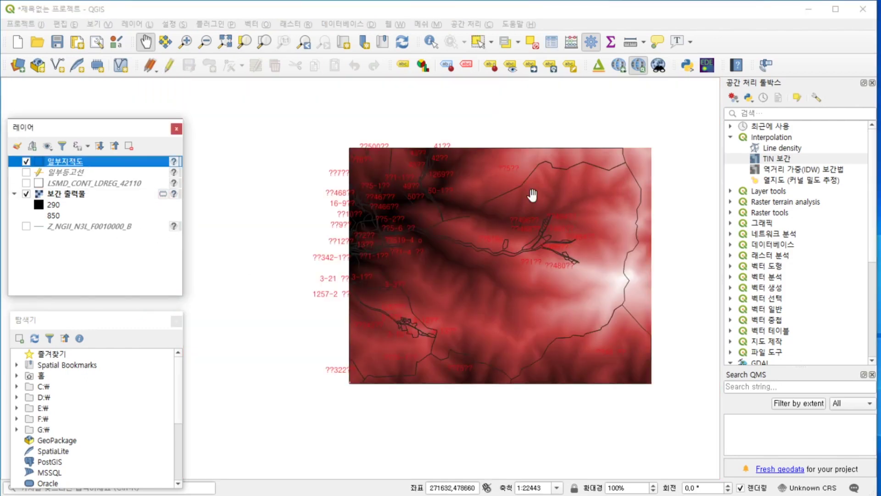
pyautogui.scroll(1, 569, 257)
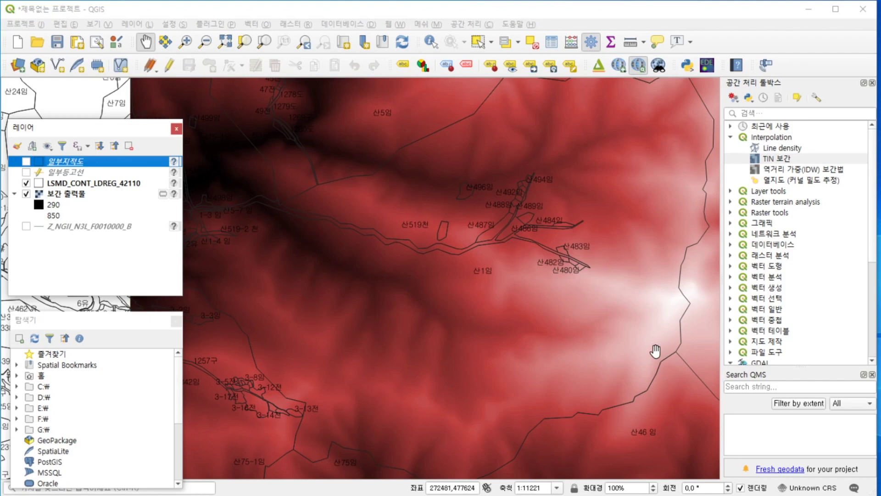